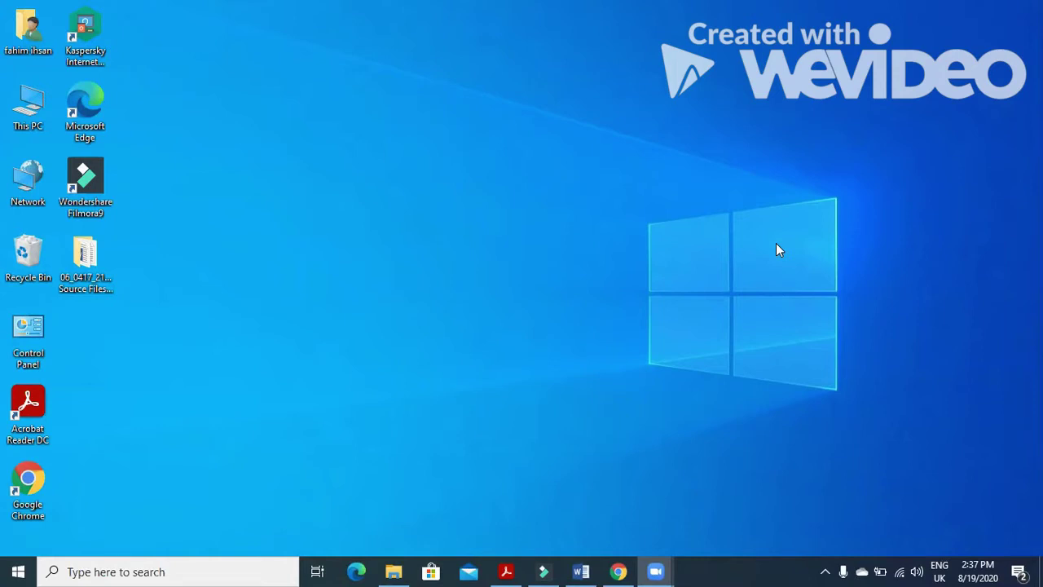
Step: Highlight the Task 4 instruction naming J219BOOKEVAL in the question paper, then open the source files folder
{"action": "left_click", "coordinate": [506, 571]}
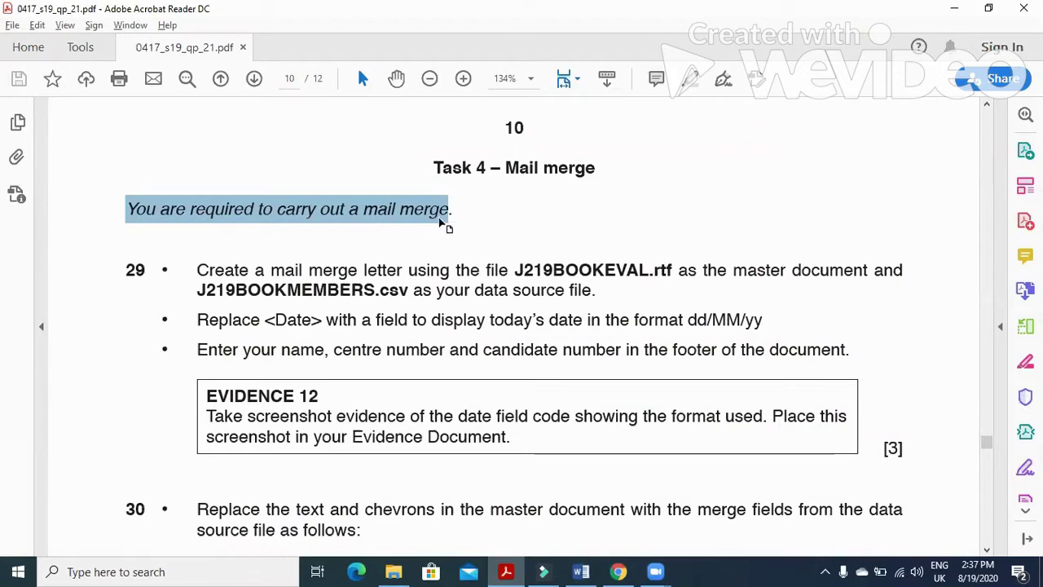
{"action": "mouse_move", "coordinate": [200, 273]}
{"action": "left_mouse_down"}
{"action": "mouse_move", "coordinate": [303, 271]}
{"action": "mouse_move", "coordinate": [372, 290]}
{"action": "mouse_move", "coordinate": [490, 276]}
{"action": "mouse_move", "coordinate": [595, 291]}
{"action": "mouse_move", "coordinate": [531, 272]}
{"action": "mouse_move", "coordinate": [650, 275]}
{"action": "left_mouse_up"}
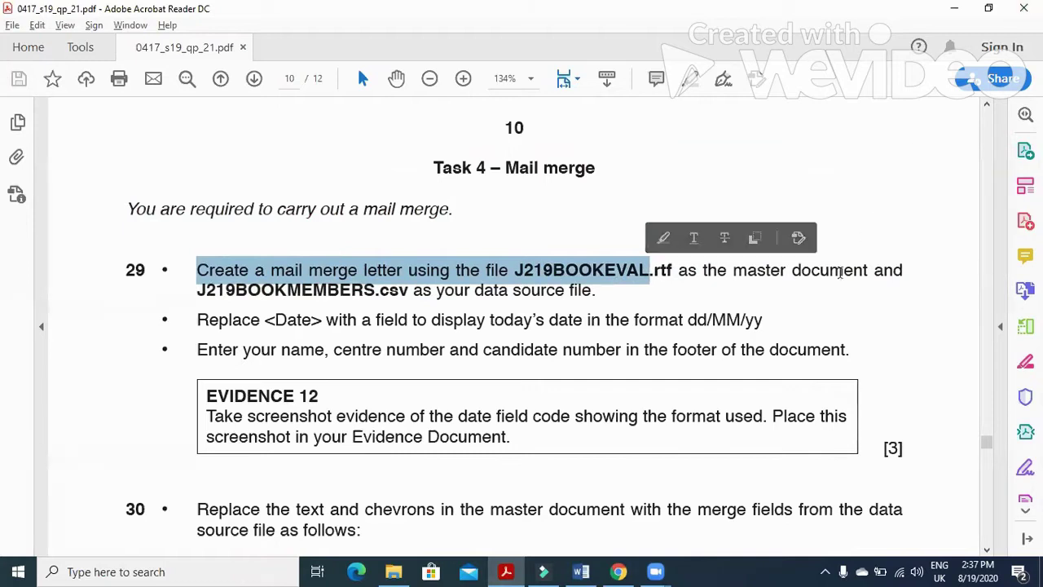
{"action": "left_click", "coordinate": [393, 572]}
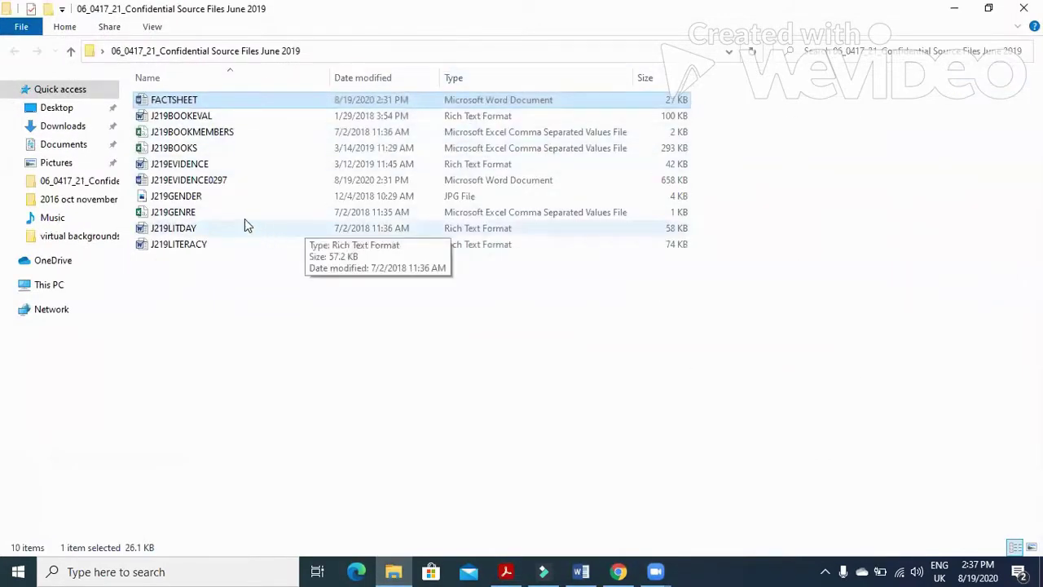
Step: Open J219BOOKEVAL in Word and highlight the J219BOOKMEMBERS.csv data source instruction in the PDF
{"action": "double_click", "coordinate": [231, 114]}
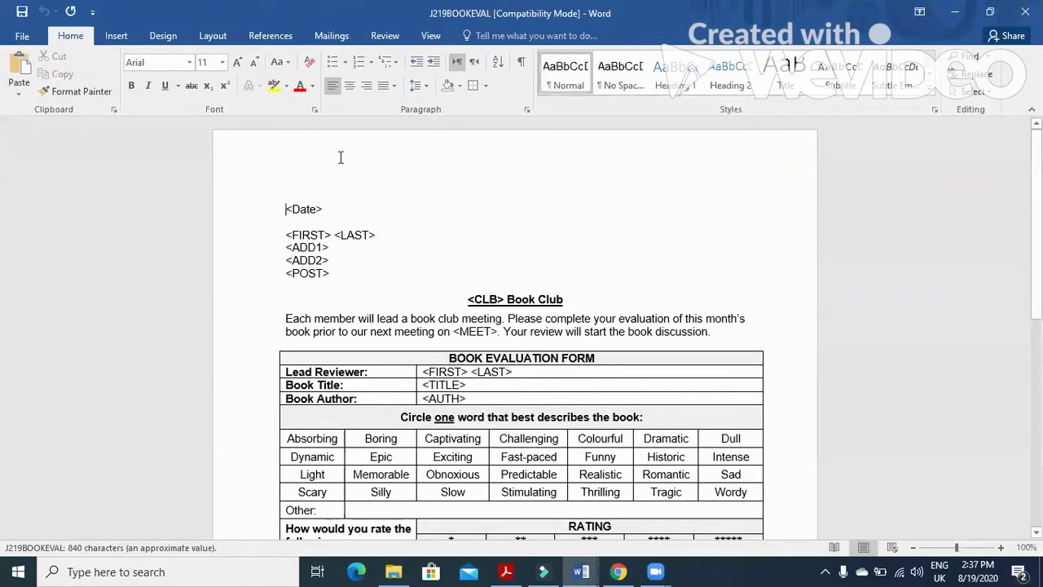
{"action": "left_click", "coordinate": [505, 572]}
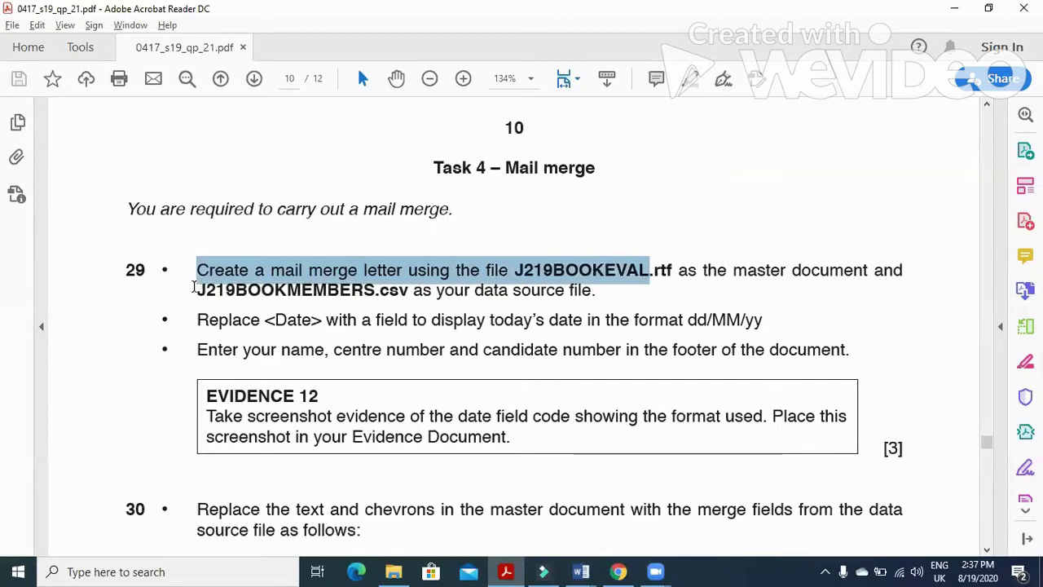
{"action": "left_click_drag", "start_coordinate": [194, 286], "coordinate": [593, 295]}
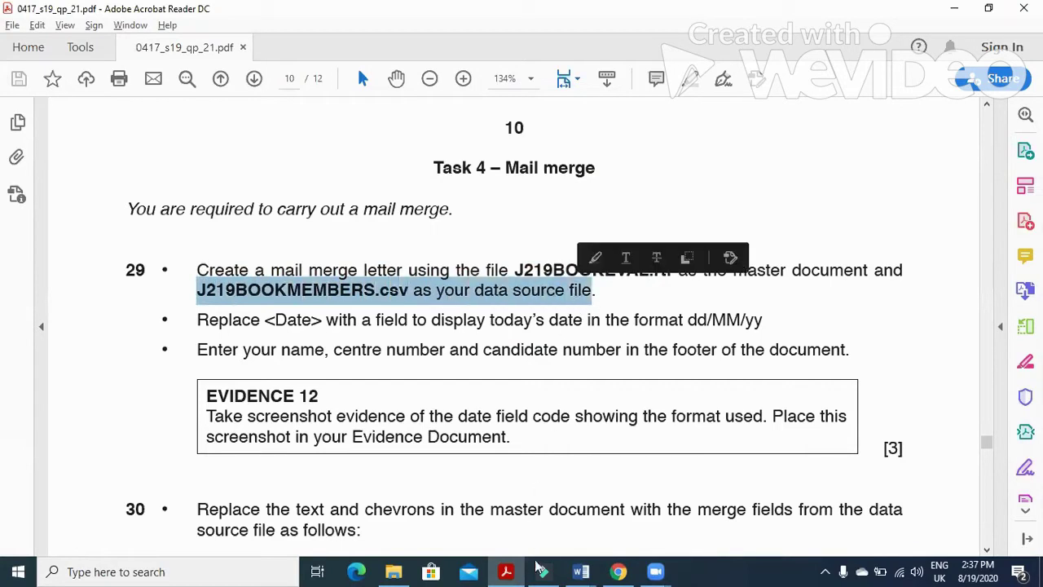
{"action": "left_click", "coordinate": [580, 571]}
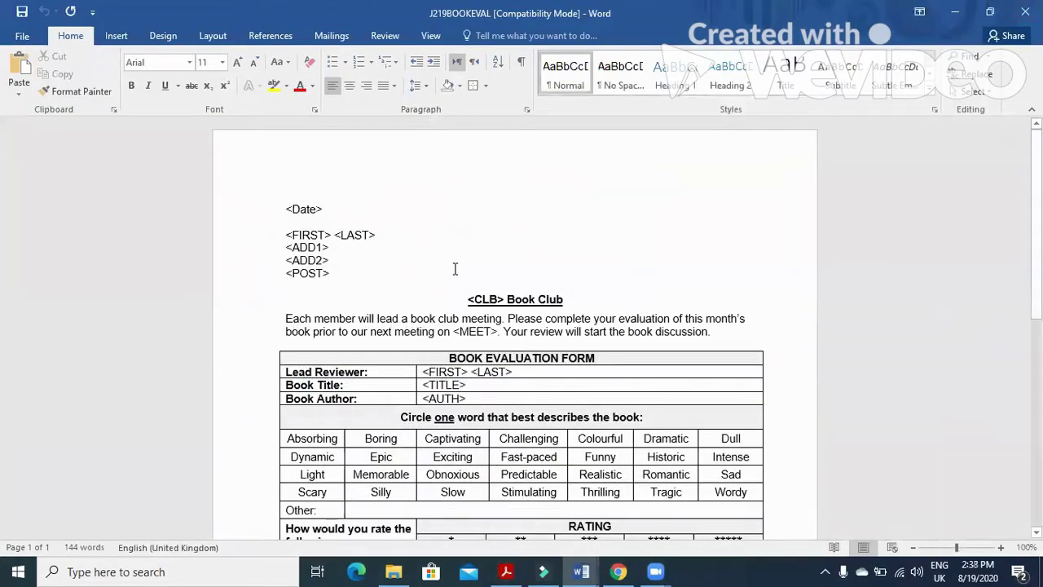
Step: Attach J219BOOKMEMBERS from the Desktop source files folder as the letter's existing recipient list
{"action": "left_click", "coordinate": [341, 36]}
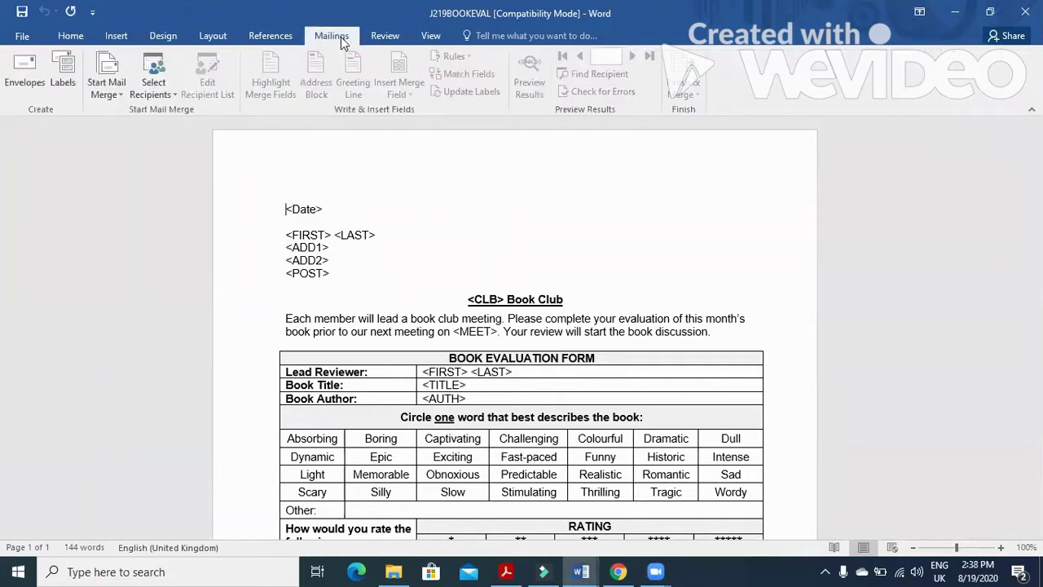
{"action": "left_click", "coordinate": [174, 89]}
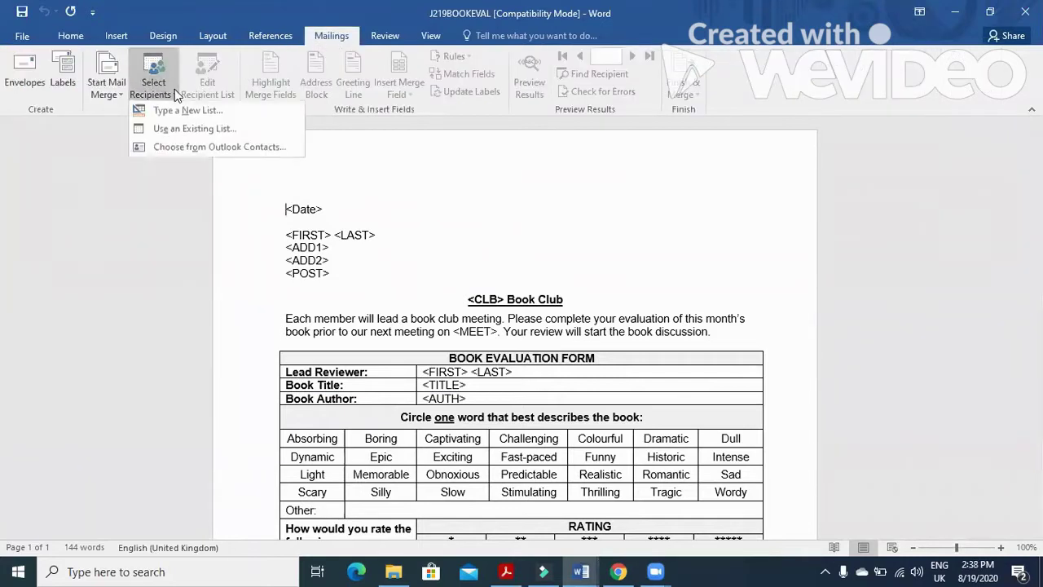
{"action": "left_click", "coordinate": [189, 130]}
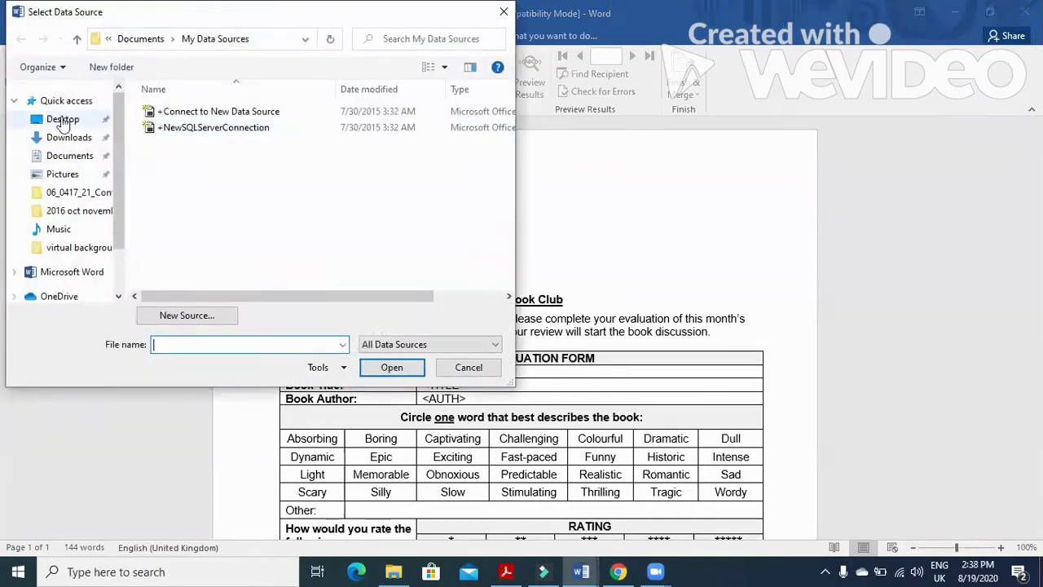
{"action": "left_click", "coordinate": [63, 121]}
{"action": "double_click", "coordinate": [217, 112]}
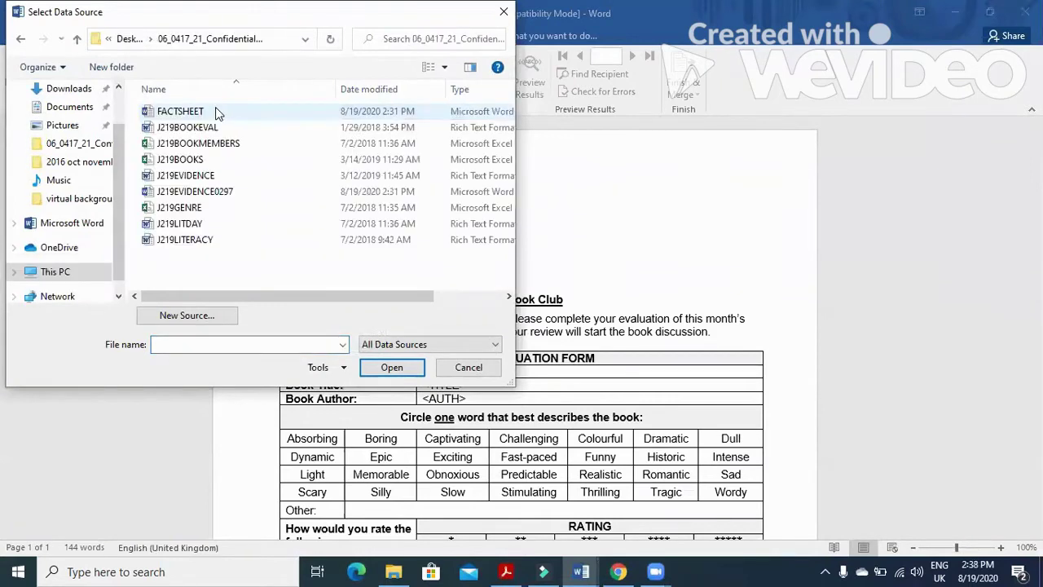
{"action": "left_click", "coordinate": [246, 145]}
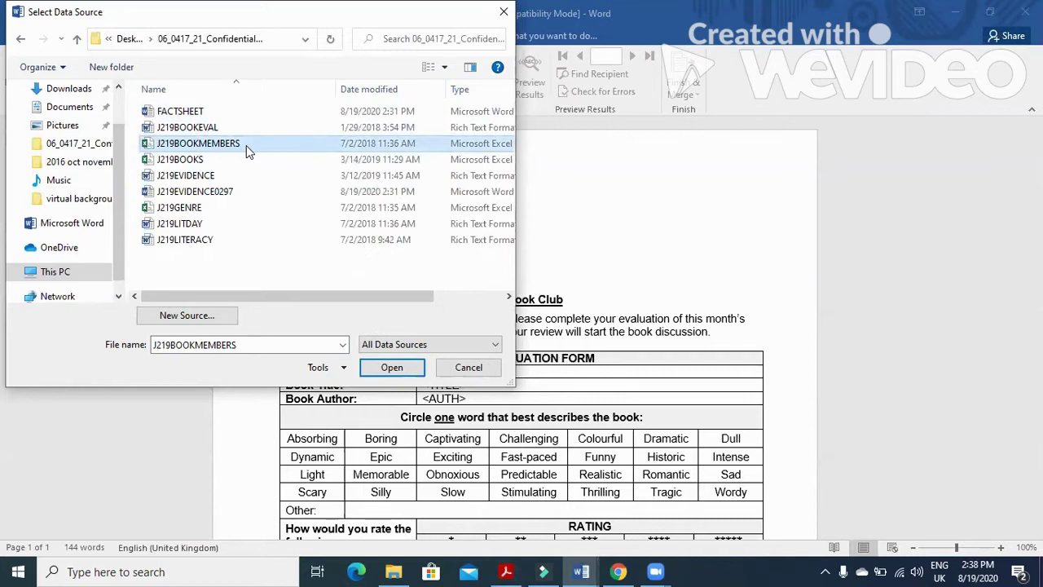
{"action": "left_click", "coordinate": [392, 367]}
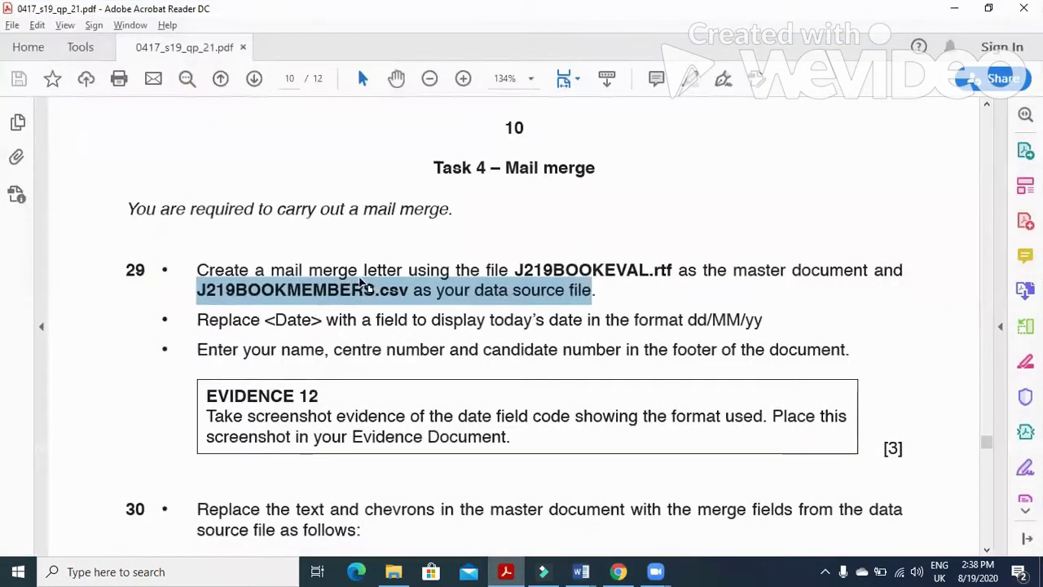
{"action": "scroll", "coordinate": [342, 282], "scroll_direction": "down", "scroll_amount": 2}
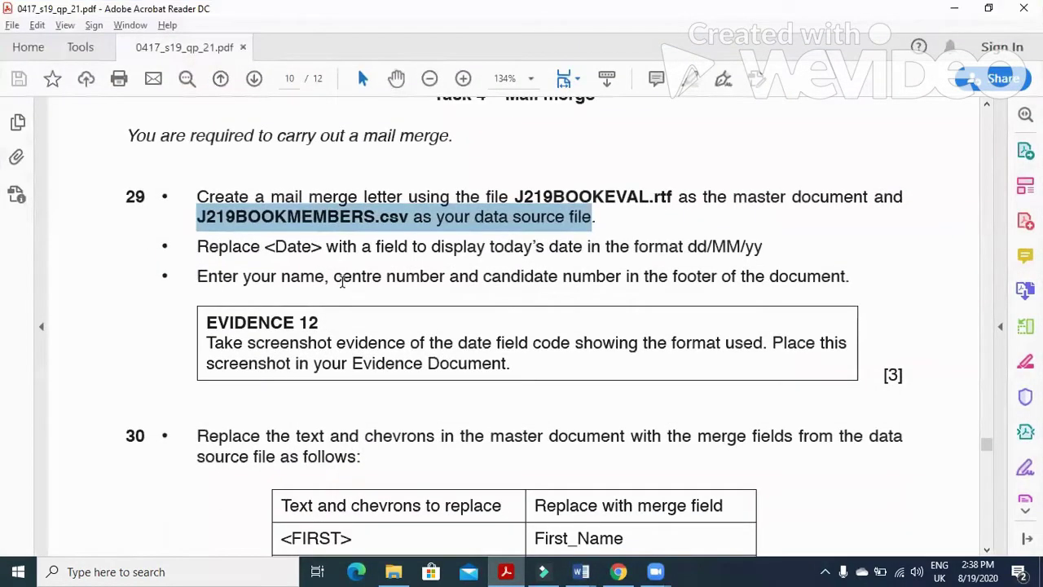
Step: Highlight the instruction to replace <Date> with a dd/MM/yy date field, then return to Word
{"action": "left_click_drag", "start_coordinate": [198, 247], "coordinate": [762, 260]}
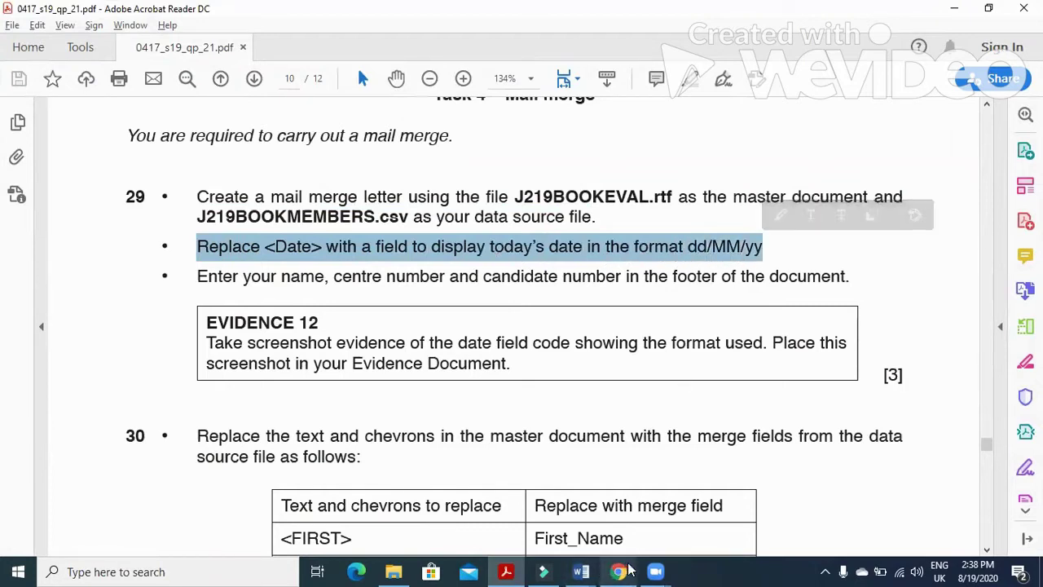
{"action": "mouse_move", "coordinate": [528, 570]}
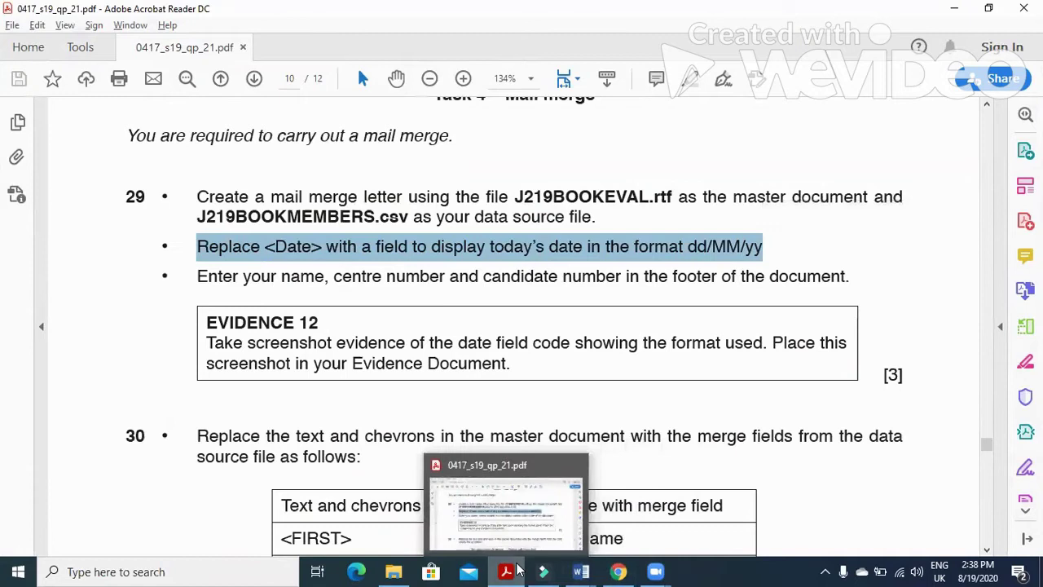
{"action": "left_click", "coordinate": [582, 572]}
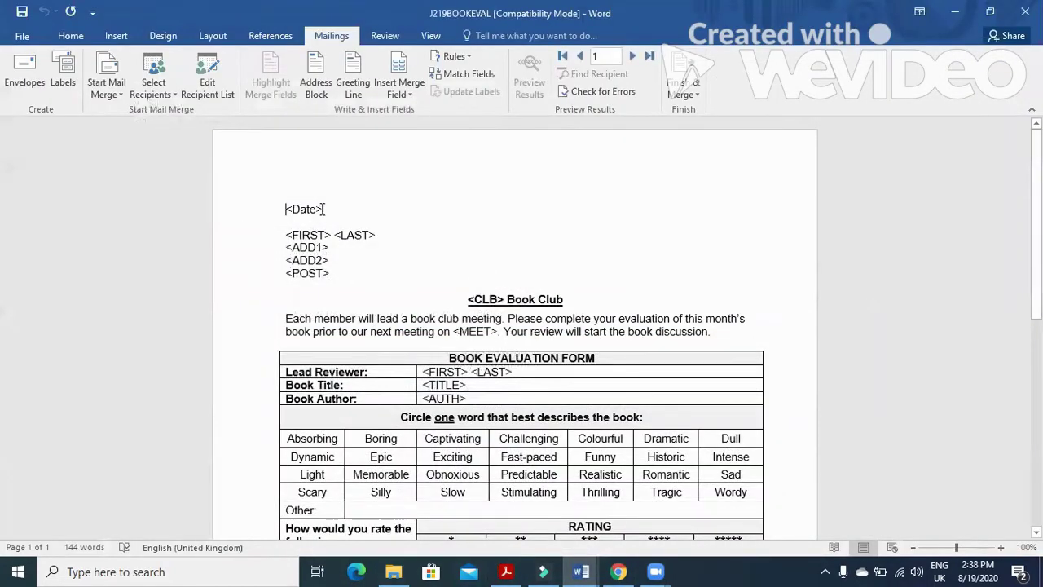
Step: Replace <Date> with a dd/MM/yy Date field showing 19/08/20, followed by a blank line
{"action": "left_click_drag", "start_coordinate": [325, 209], "coordinate": [285, 210]}
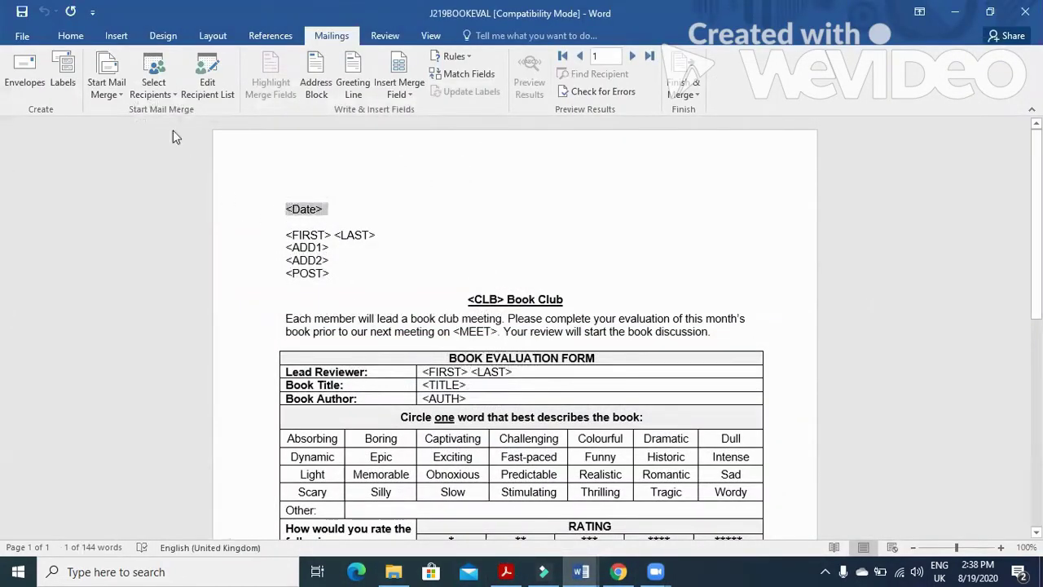
{"action": "left_click", "coordinate": [116, 36]}
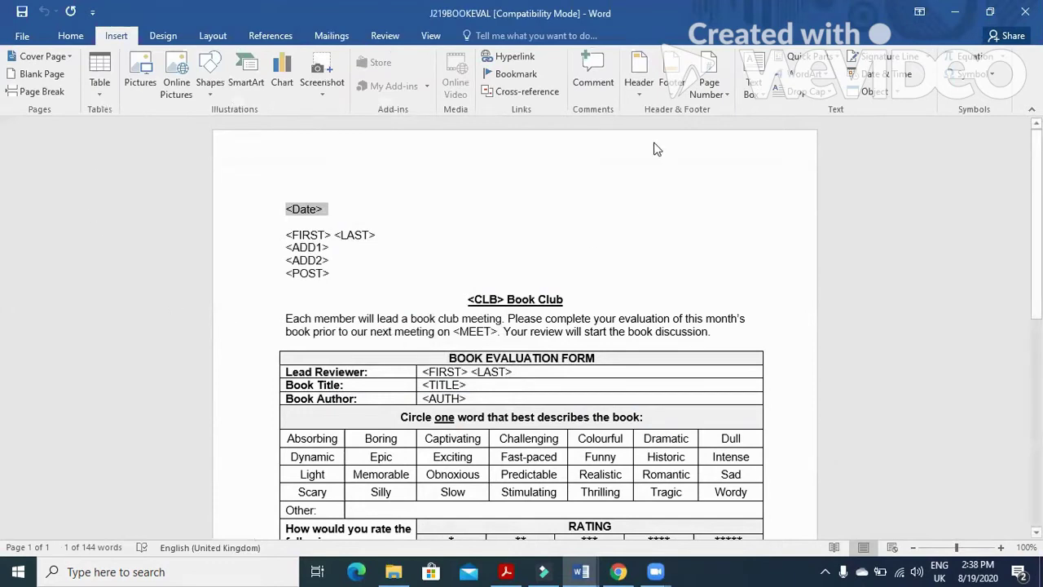
{"action": "left_click", "coordinate": [837, 63]}
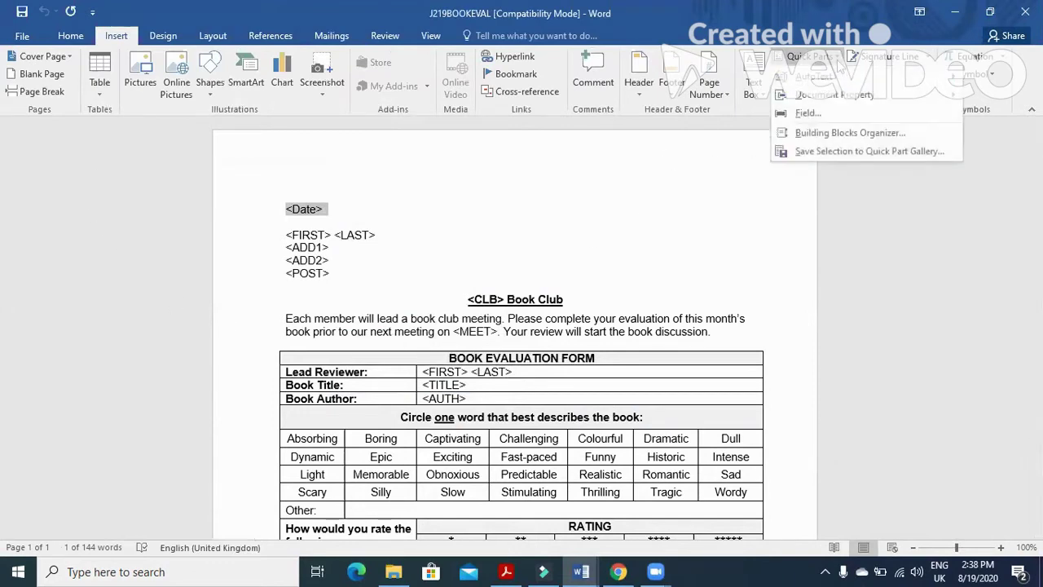
{"action": "left_click", "coordinate": [832, 113]}
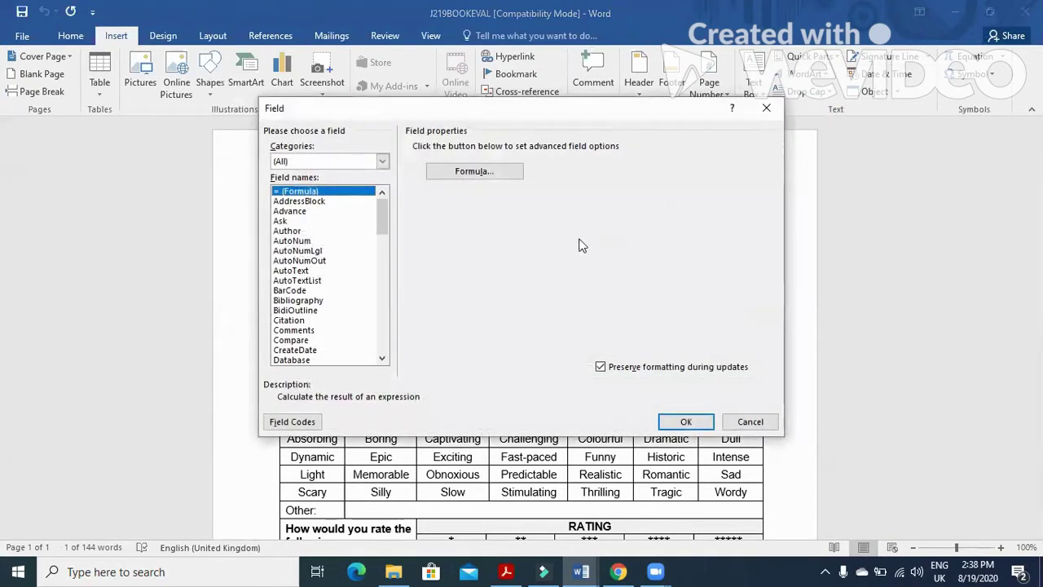
{"action": "left_click", "coordinate": [382, 359]}
{"action": "left_click", "coordinate": [338, 360]}
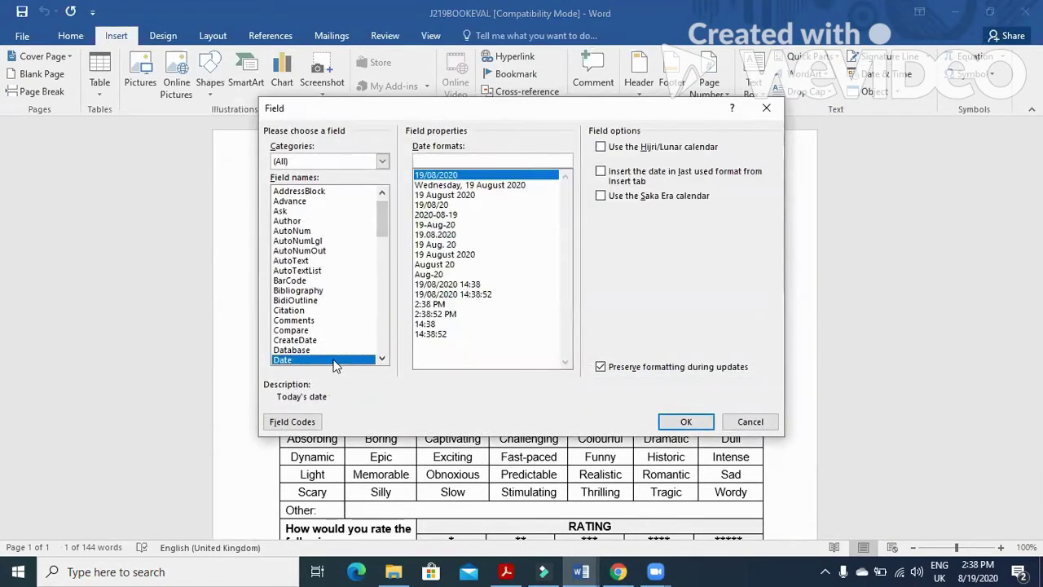
{"action": "left_click", "coordinate": [456, 206]}
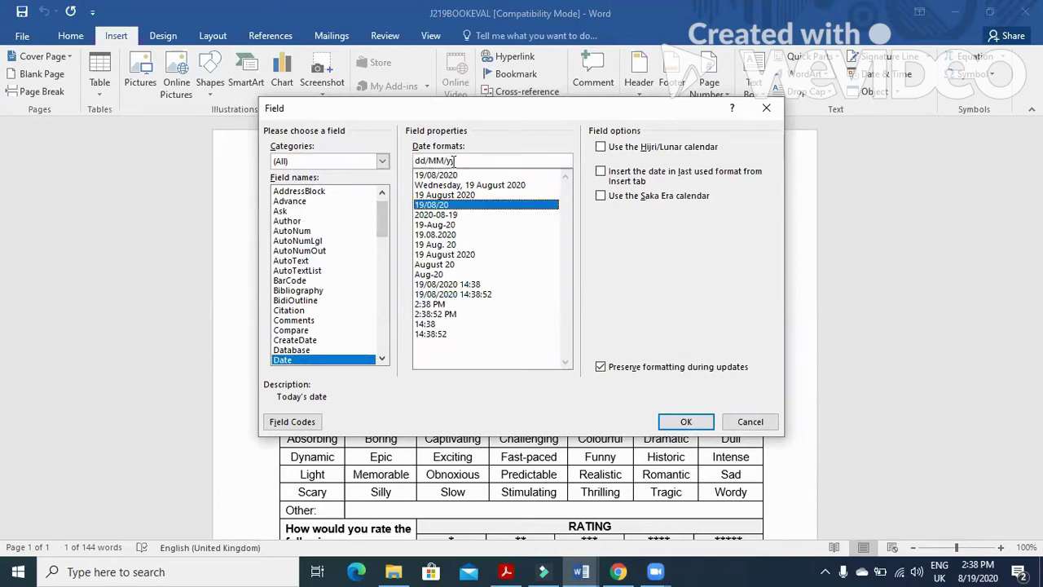
{"action": "left_click", "coordinate": [687, 421]}
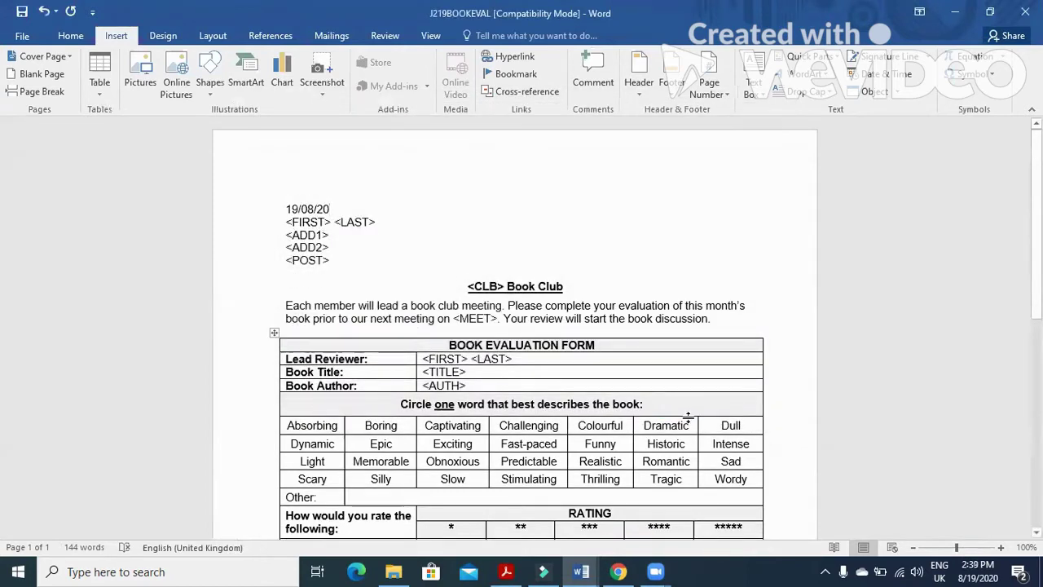
{"action": "key", "text": "Return"}
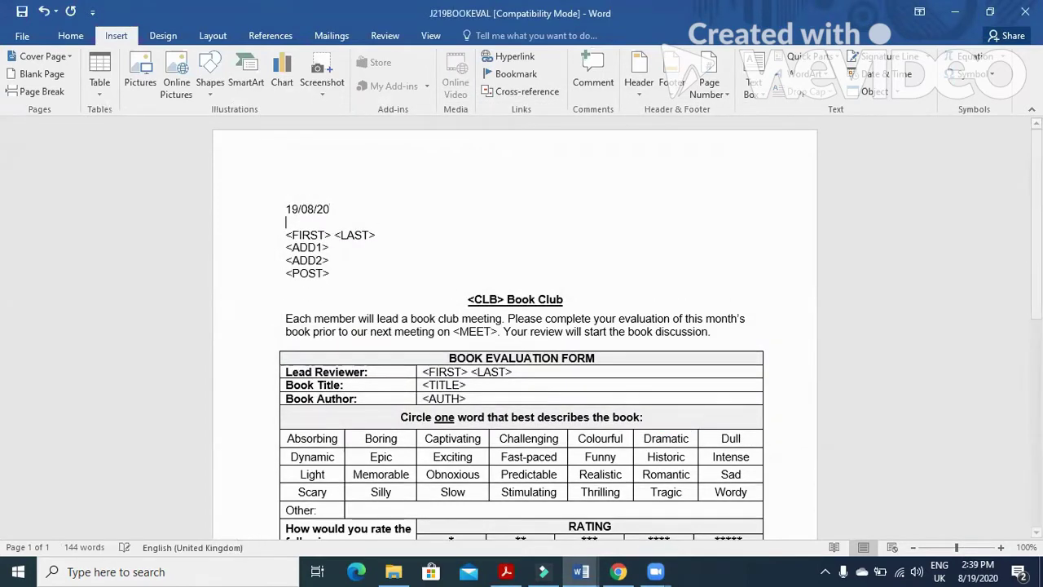
Step: Highlight the PDF instruction to put name, centre number and candidate number in the footer
{"action": "left_click", "coordinate": [505, 571]}
{"action": "scroll", "coordinate": [243, 266], "scroll_direction": "down", "scroll_amount": 1}
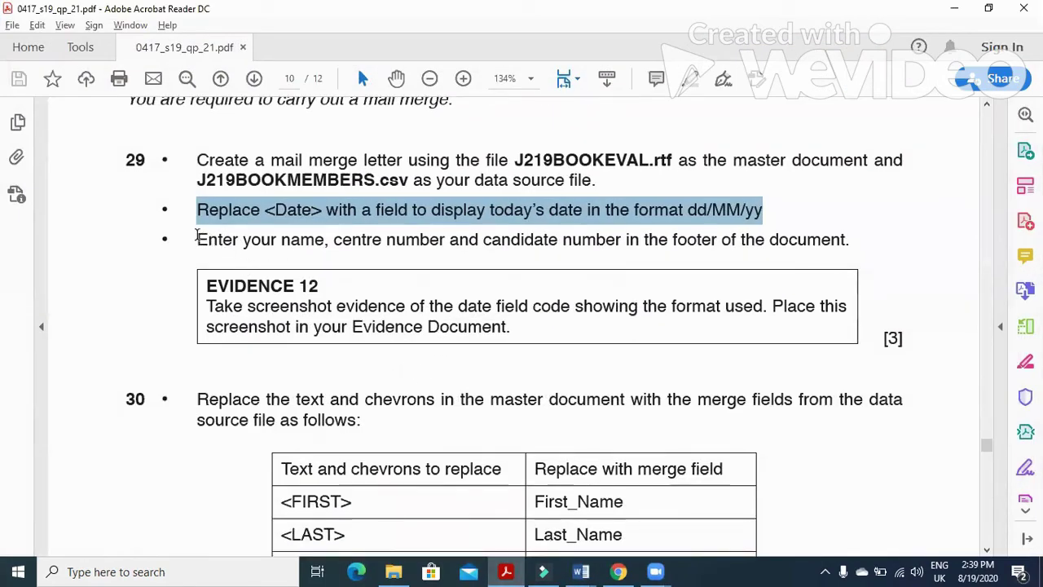
{"action": "left_click_drag", "start_coordinate": [198, 239], "coordinate": [830, 257]}
{"action": "left_click", "coordinate": [505, 571]}
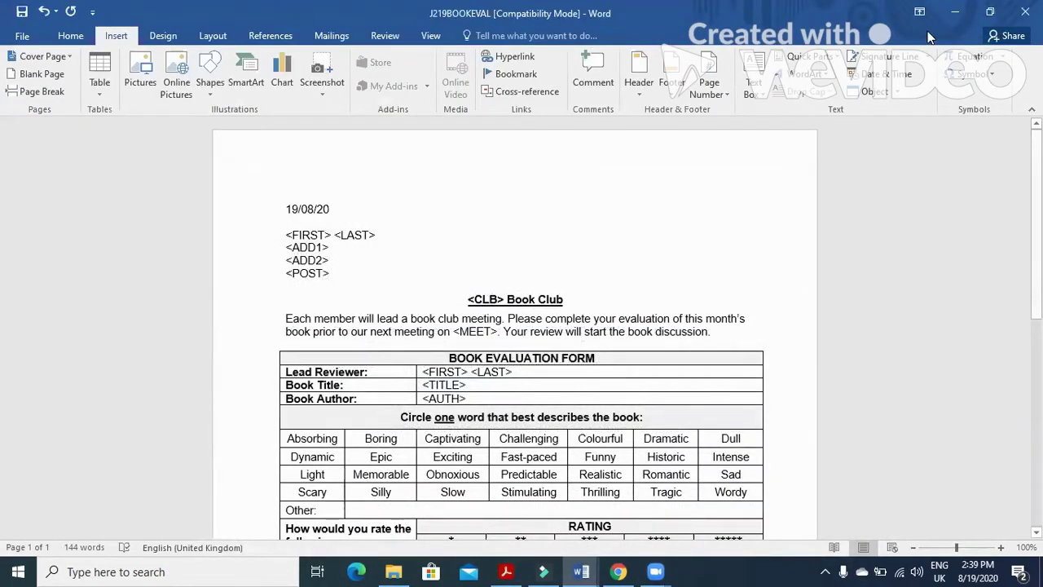
Step: Add a blank three-column footer and enter the candidate's name in its left column
{"action": "left_click", "coordinate": [668, 94]}
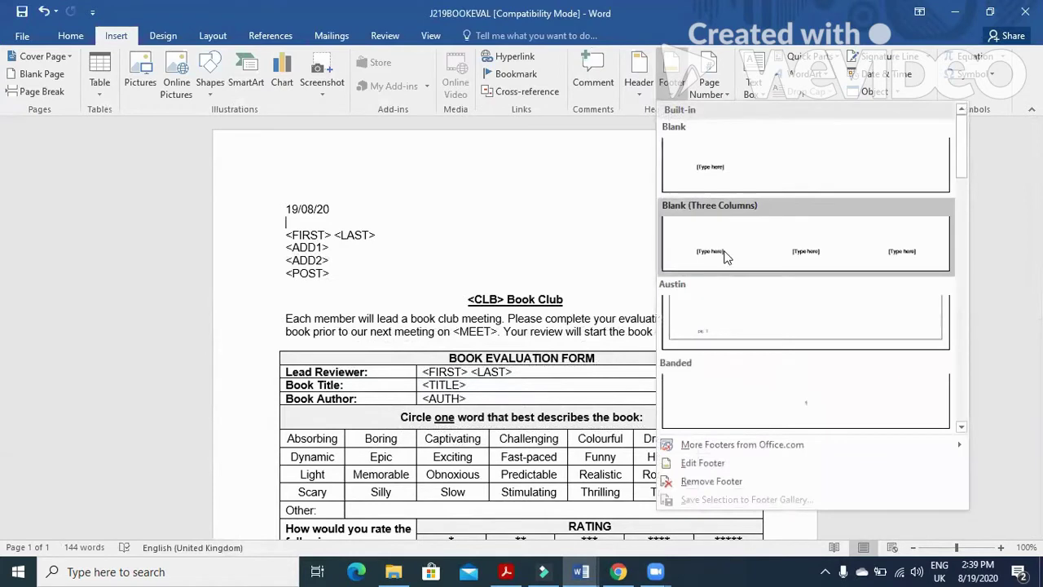
{"action": "left_click", "coordinate": [727, 256]}
{"action": "left_click", "coordinate": [308, 487]}
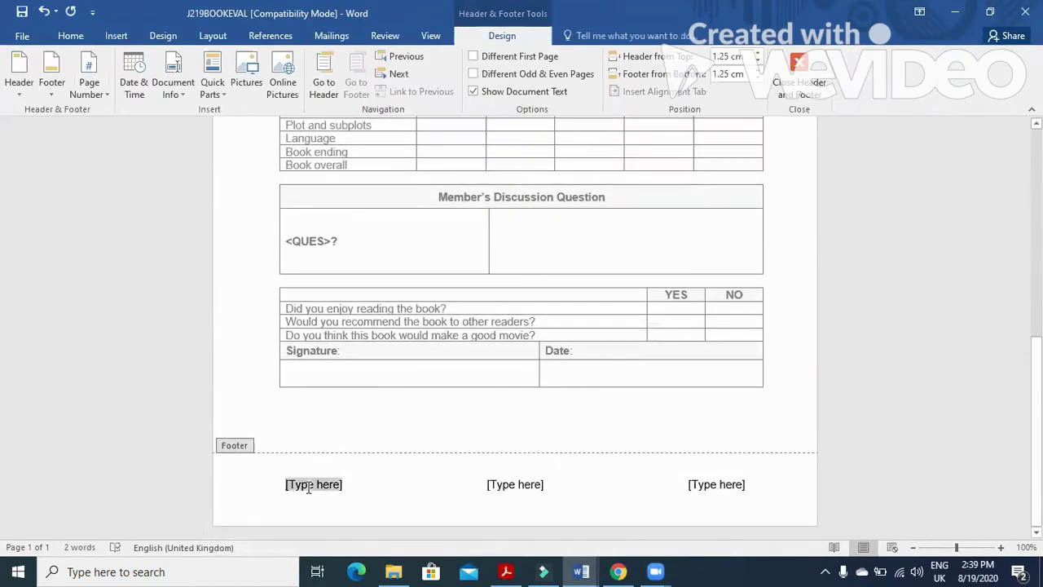
{"action": "type", "text": "Fa"}
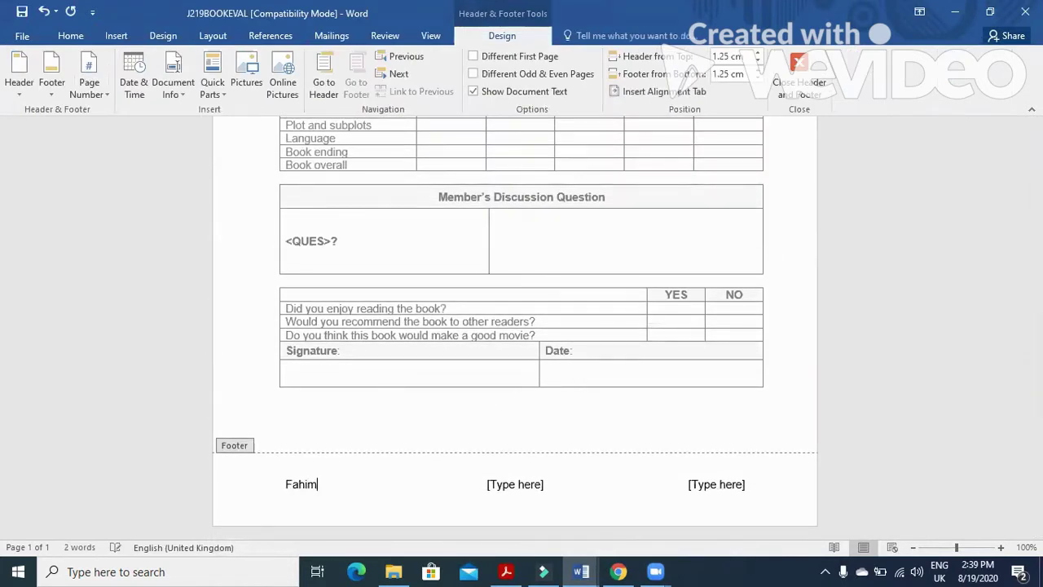
{"action": "type", "text": "him"}
{"action": "key", "text": "Return"}
{"action": "key", "text": "BackSpace"}
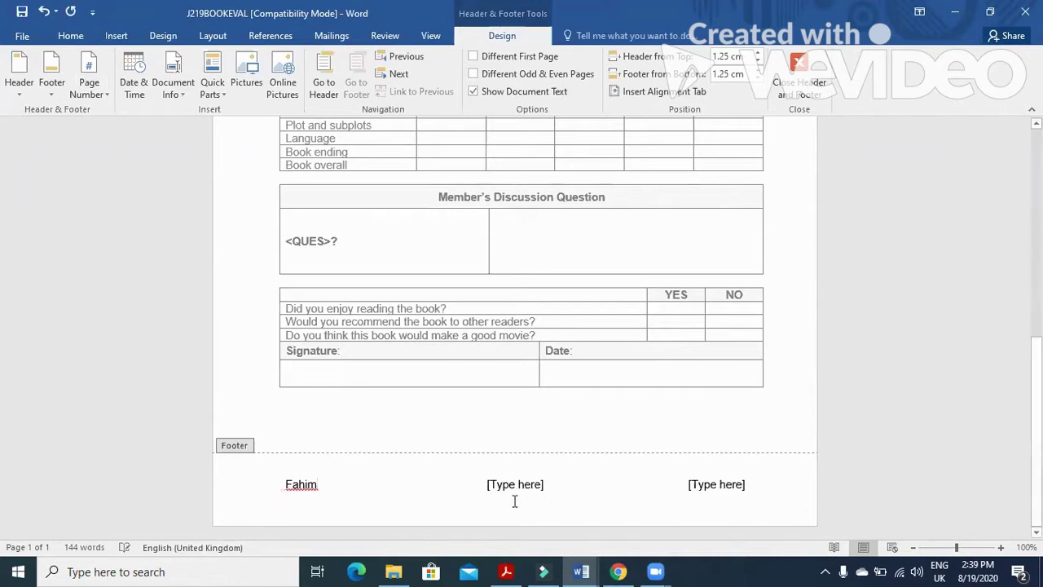
Step: Enter the centre number and candidate number in the centre and right columns, then close the footer
{"action": "left_click", "coordinate": [533, 489]}
{"action": "type", "text": "OM032"}
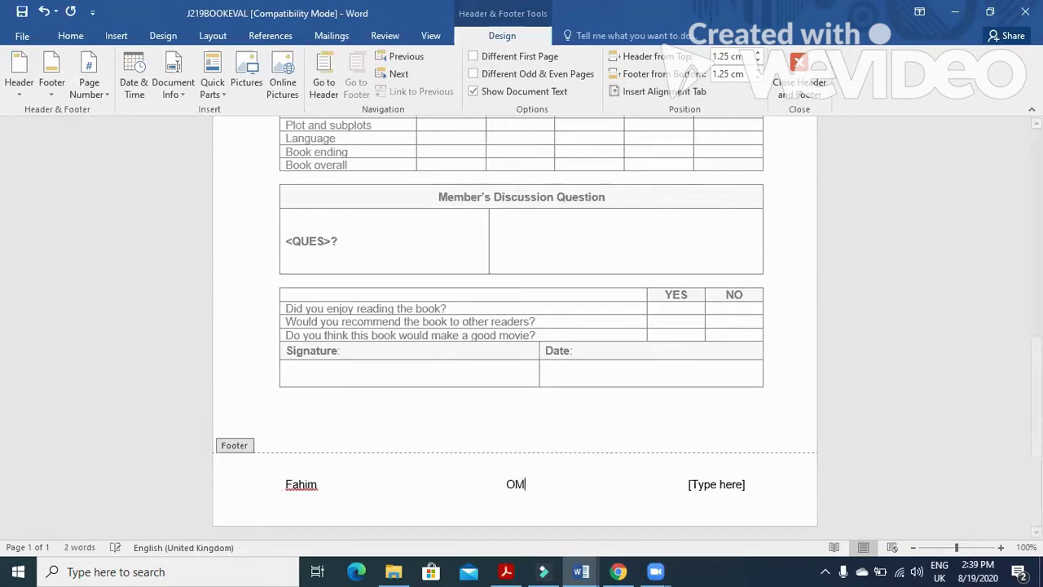
{"action": "left_click", "coordinate": [728, 489]}
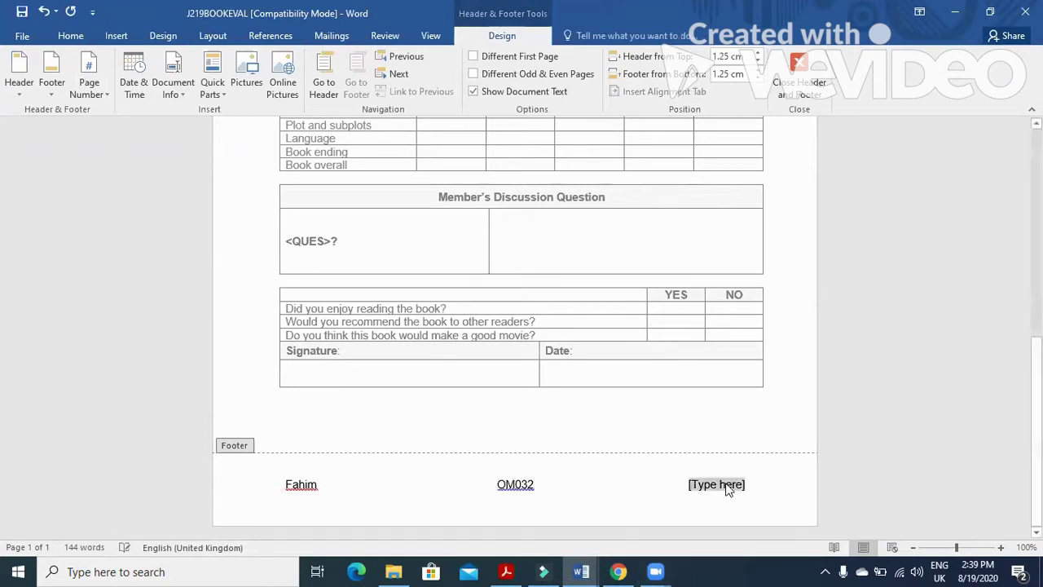
{"action": "type", "text": "0297"}
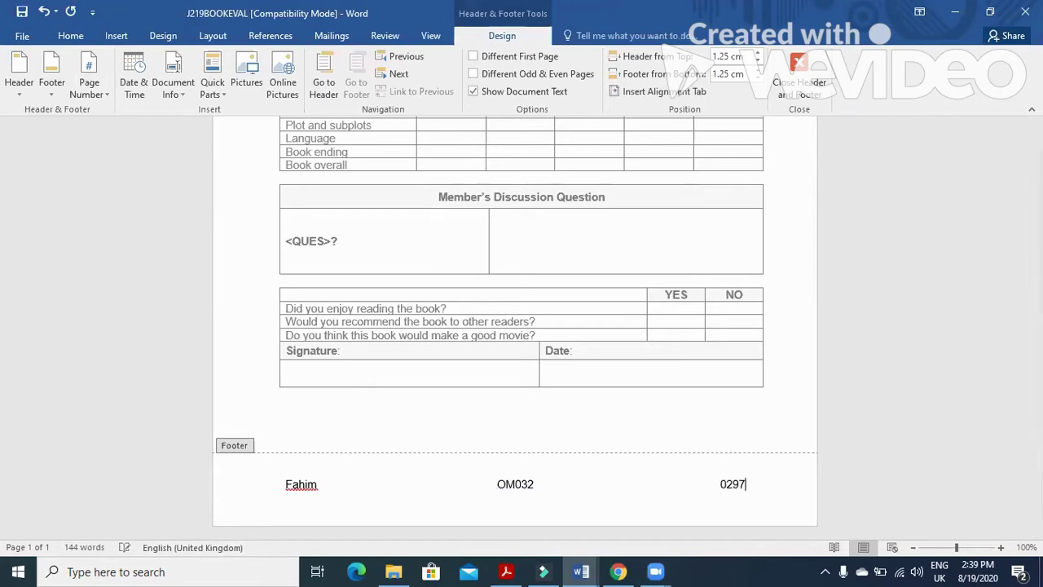
{"action": "left_click", "coordinate": [795, 67]}
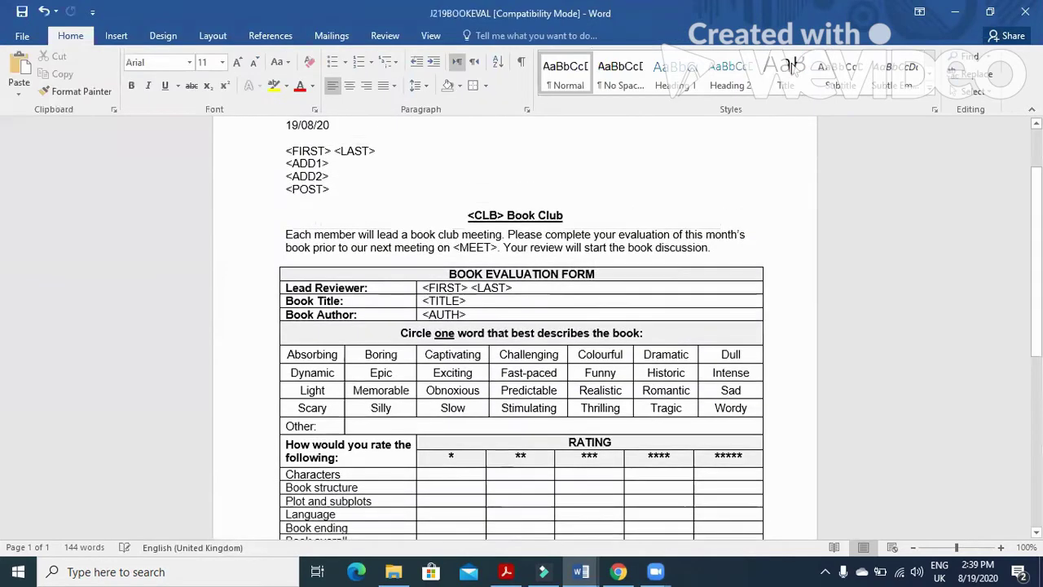
{"action": "left_click", "coordinate": [512, 571]}
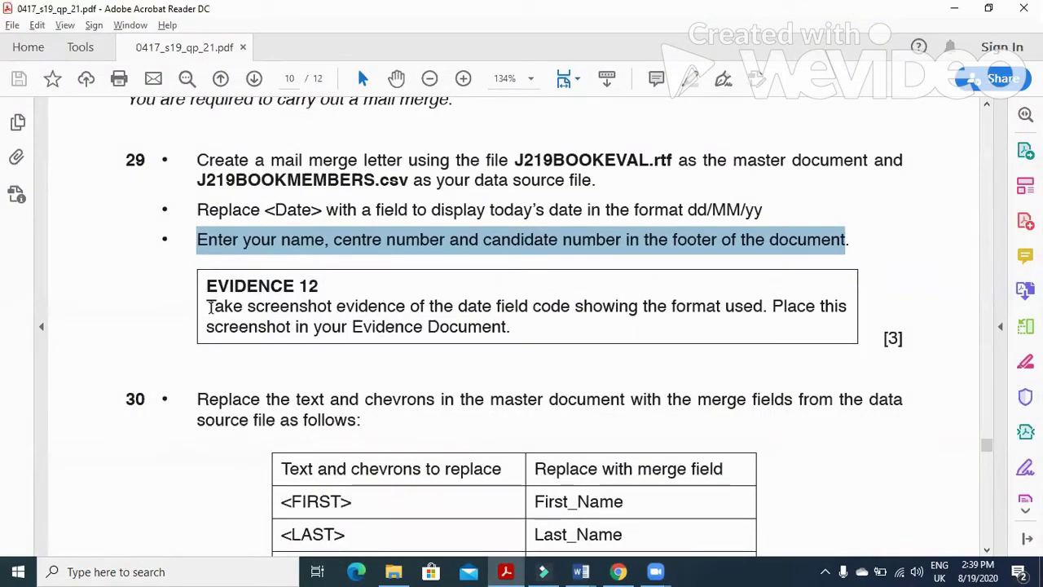
Step: Highlight the Evidence 12 instruction to screenshot the date field code, then return to J219BOOKEVAL
{"action": "left_click_drag", "start_coordinate": [209, 306], "coordinate": [739, 330]}
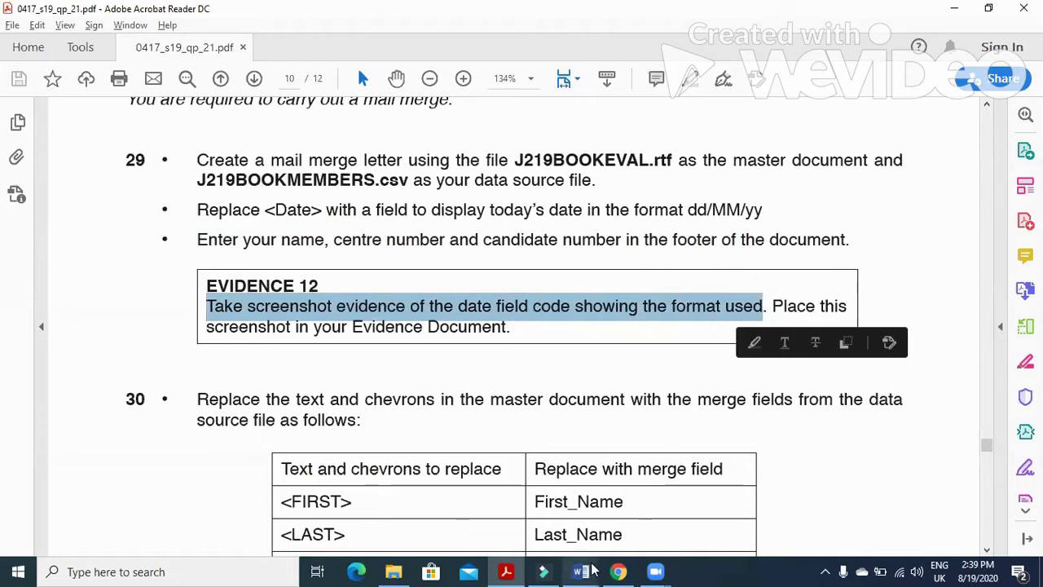
{"action": "mouse_move", "coordinate": [594, 571]}
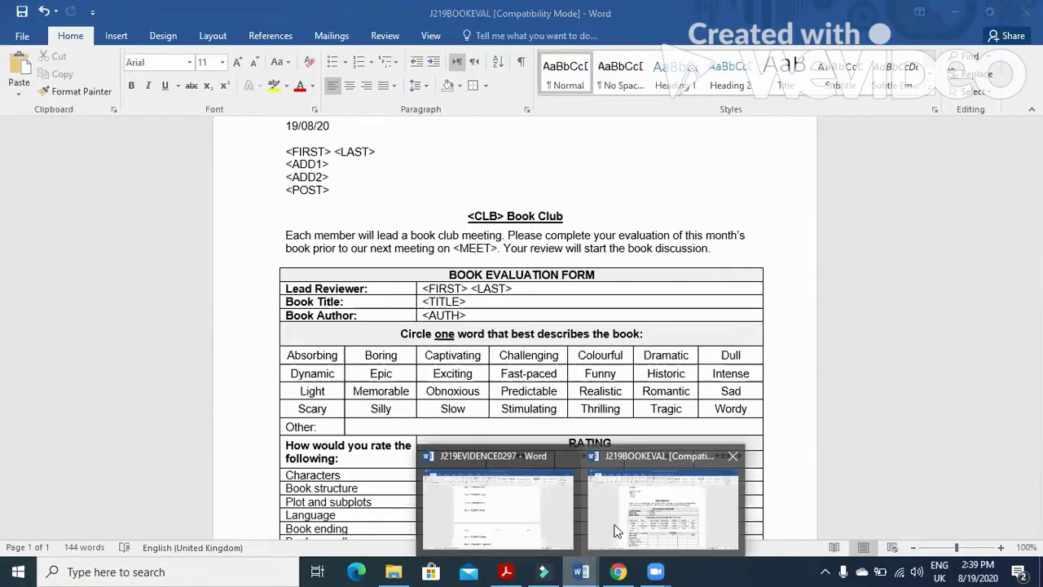
{"action": "left_click", "coordinate": [615, 531]}
{"action": "left_click", "coordinate": [297, 136]}
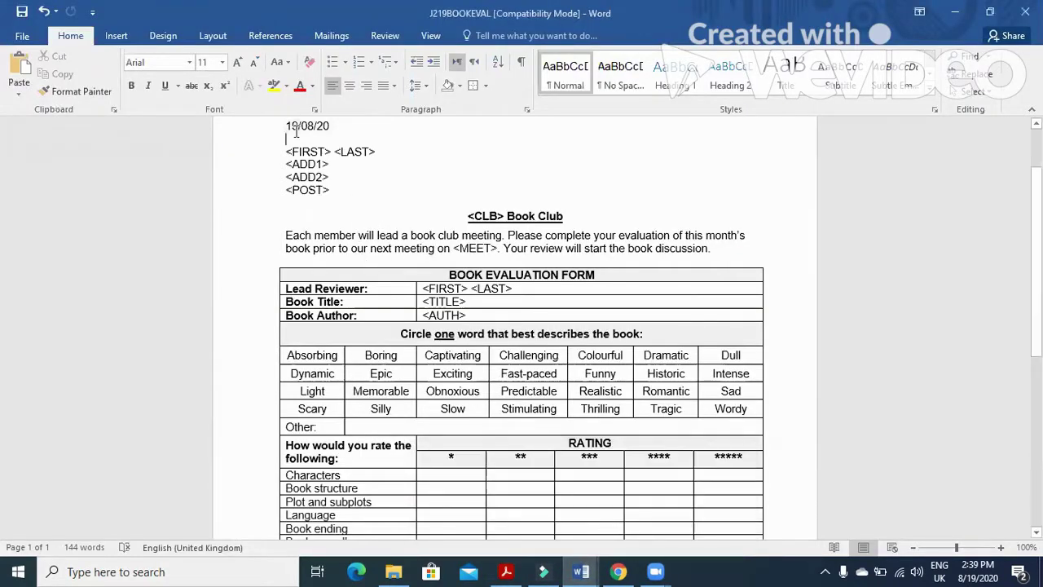
Step: Toggle the date field to show its code { DATE \@ "dd/MM/yy" \* MERGEFORMAT }
{"action": "right_click", "coordinate": [305, 128]}
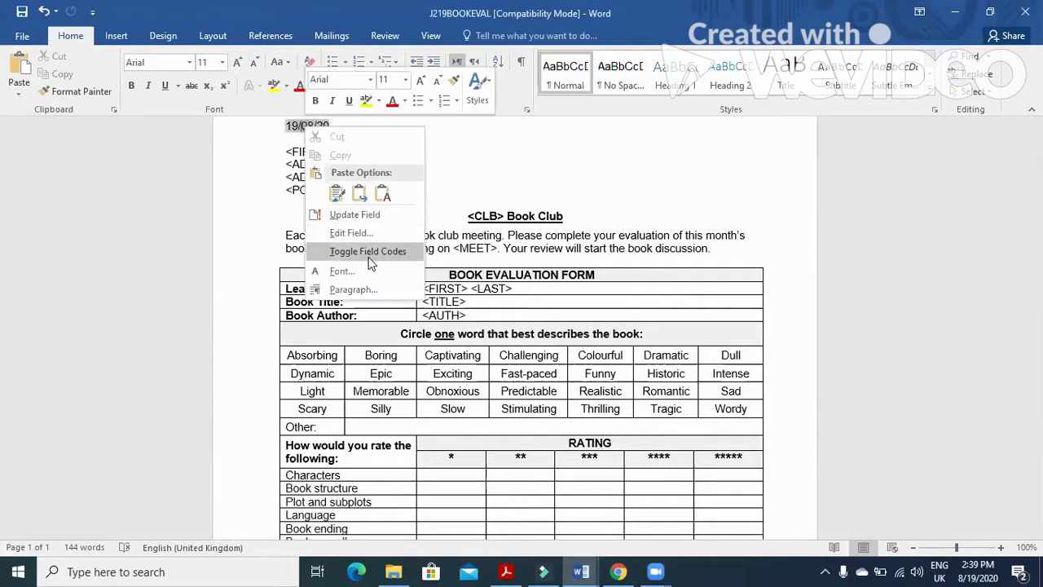
{"action": "left_click", "coordinate": [405, 254]}
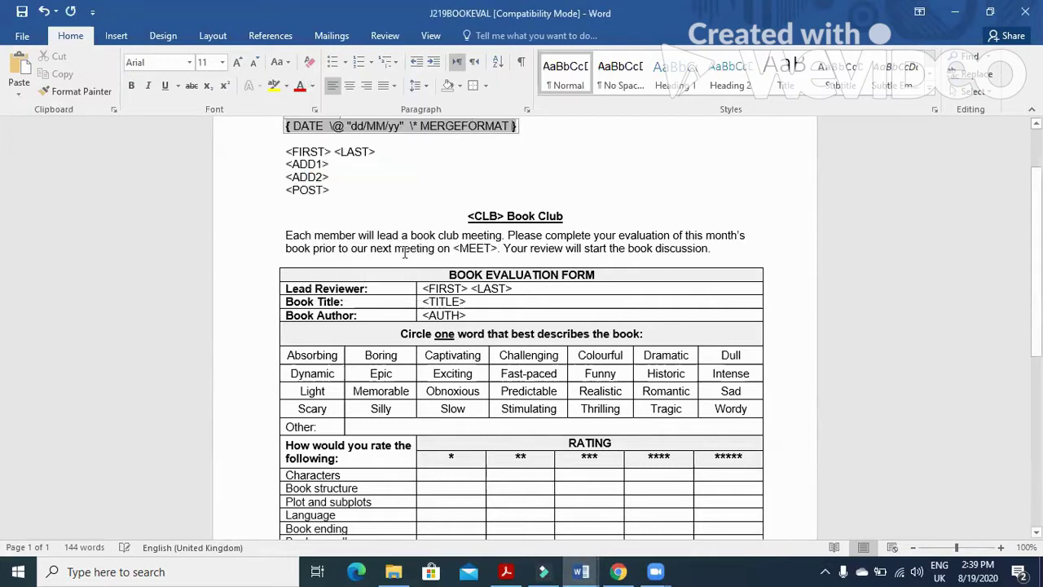
{"action": "scroll", "coordinate": [421, 309], "scroll_direction": "up", "scroll_amount": 2}
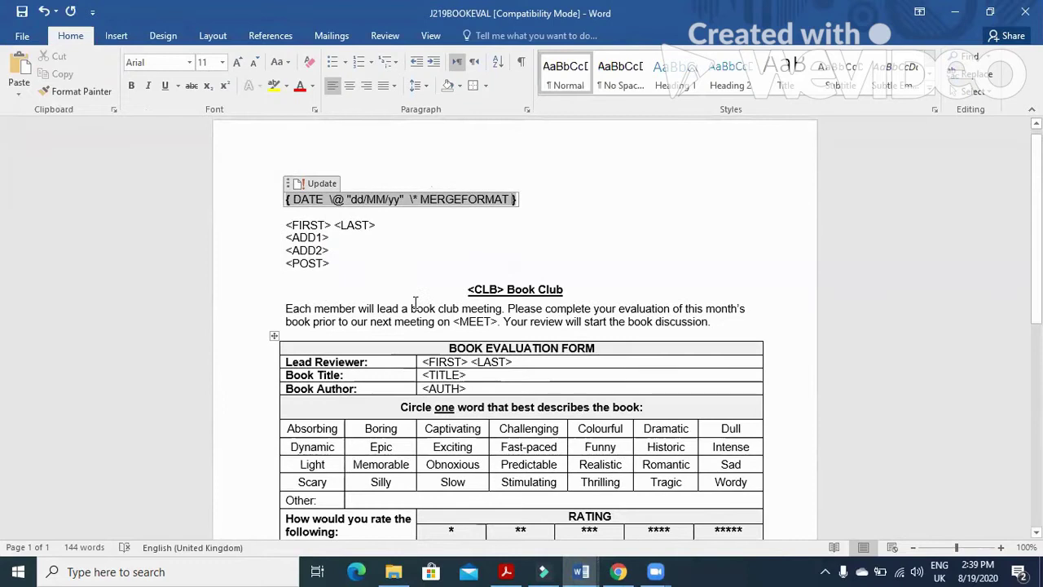
{"action": "scroll", "coordinate": [411, 300], "scroll_direction": "up", "scroll_amount": 1}
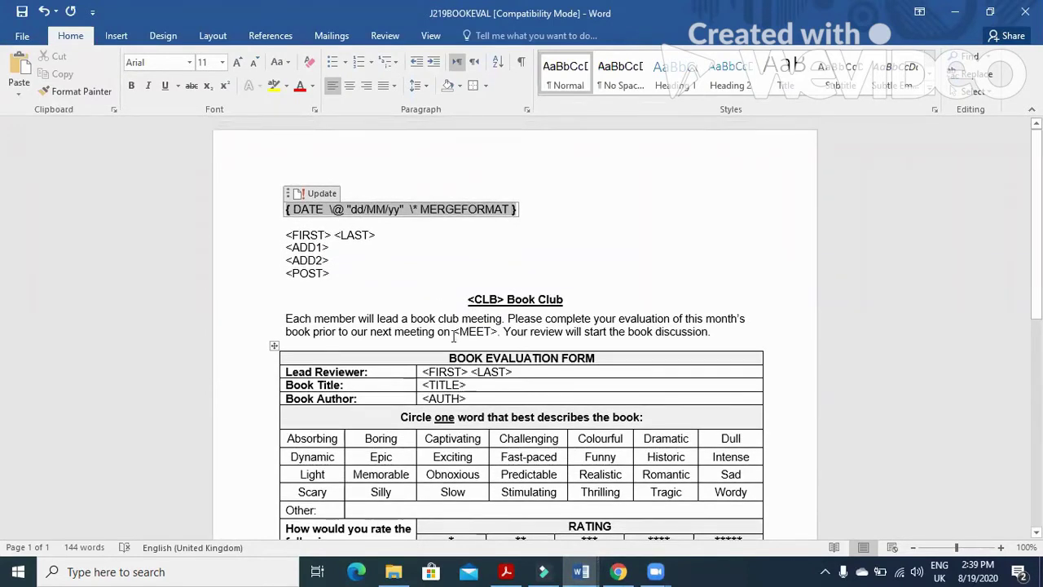
Step: Paste the date field code screenshot under Step 21 in J219EVIDENCE0297
{"action": "mouse_move", "coordinate": [580, 569]}
{"action": "left_click", "coordinate": [524, 515]}
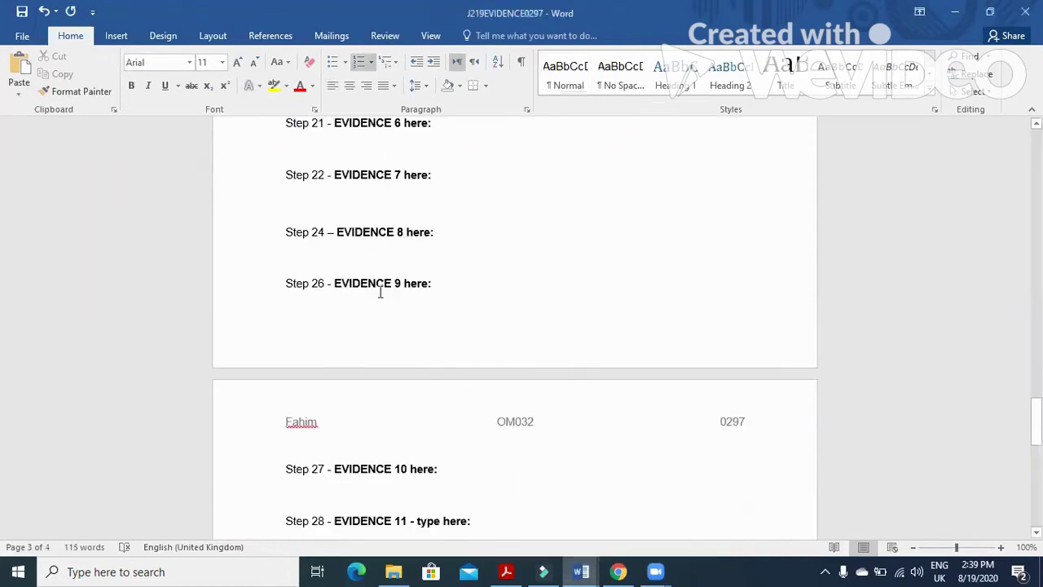
{"action": "scroll", "coordinate": [391, 339], "scroll_direction": "up", "scroll_amount": 1}
{"action": "left_click", "coordinate": [328, 259]}
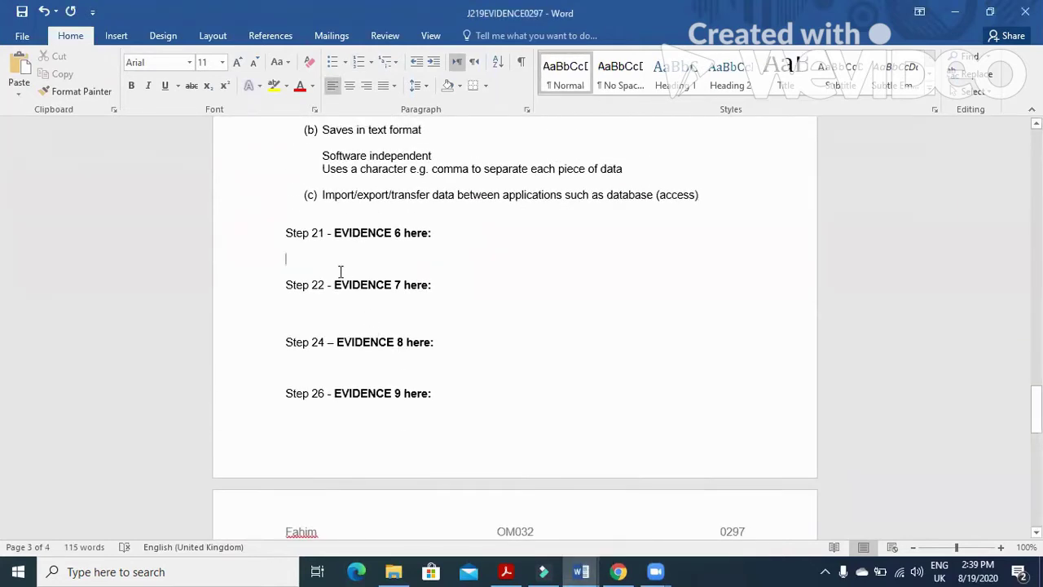
{"action": "left_click", "coordinate": [18, 64]}
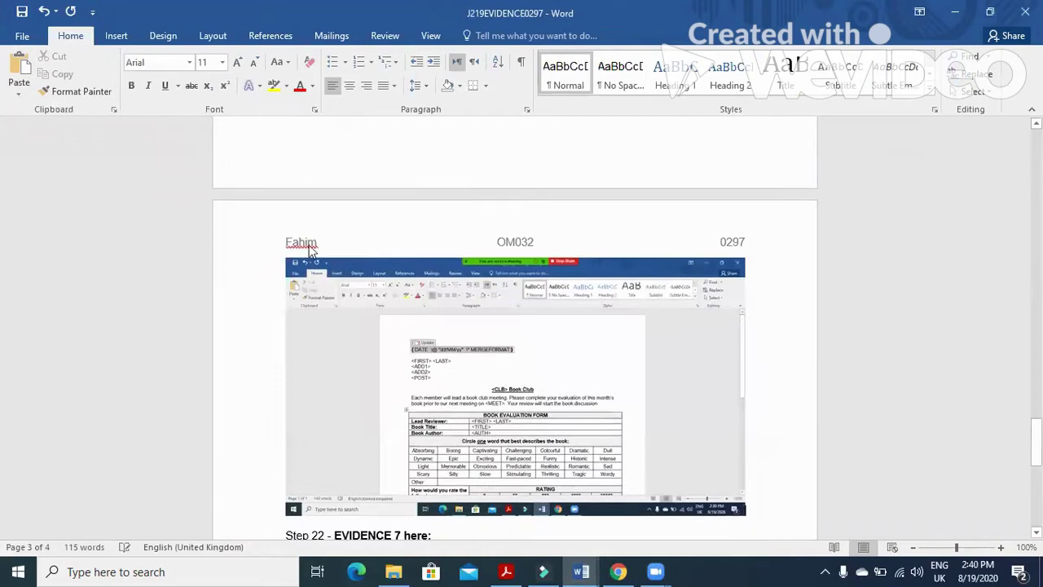
{"action": "left_click", "coordinate": [389, 367]}
{"action": "left_click", "coordinate": [483, 35]}
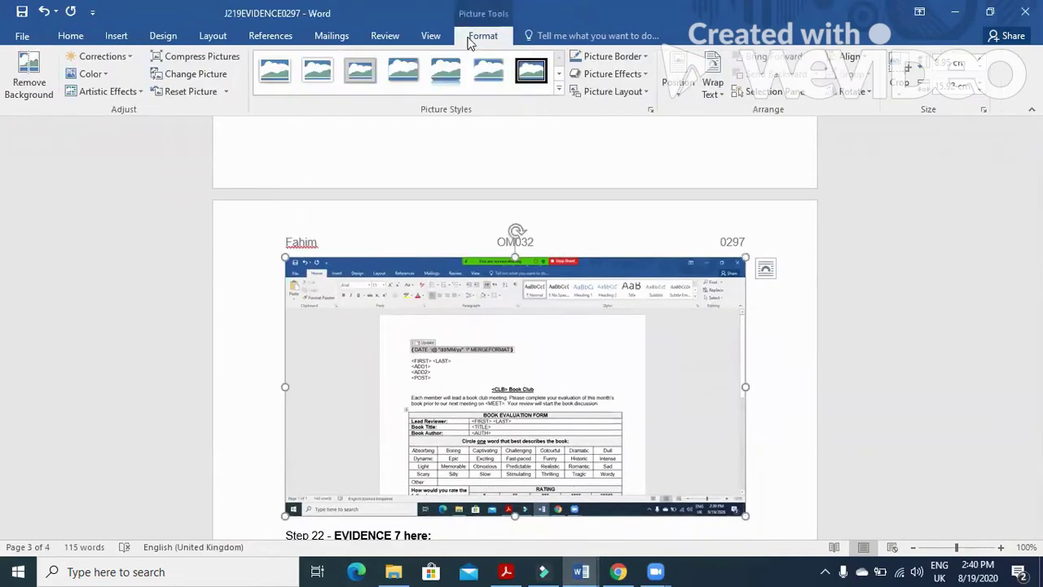
Step: Crop the screenshot down to just the date field code and enlarge it
{"action": "left_click", "coordinate": [905, 72]}
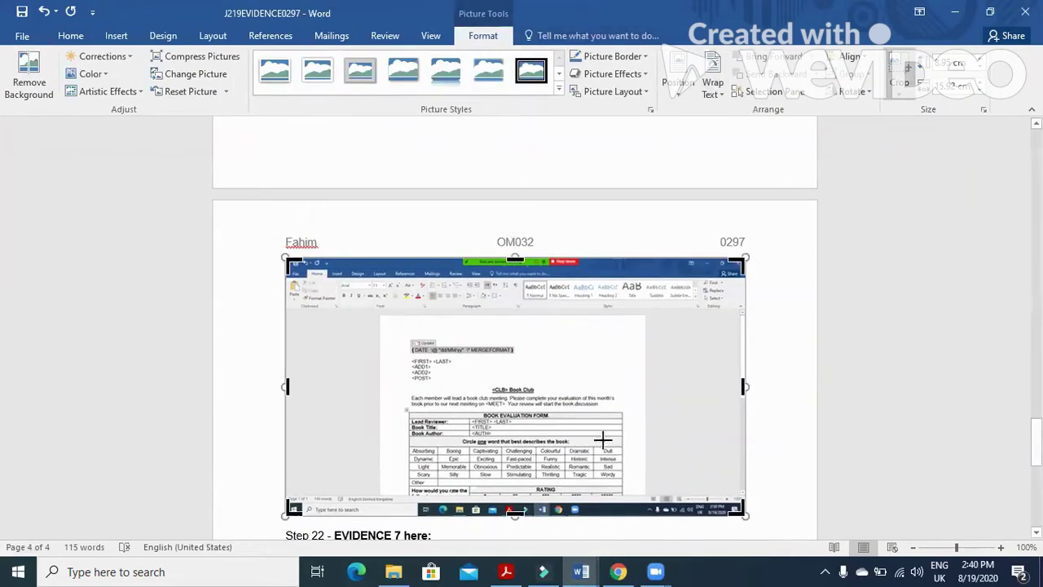
{"action": "left_click_drag", "start_coordinate": [603, 441], "coordinate": [508, 356]}
{"action": "scroll", "coordinate": [366, 309], "scroll_direction": "down", "scroll_amount": 10}
{"action": "scroll", "coordinate": [365, 400], "scroll_direction": "up", "scroll_amount": 6}
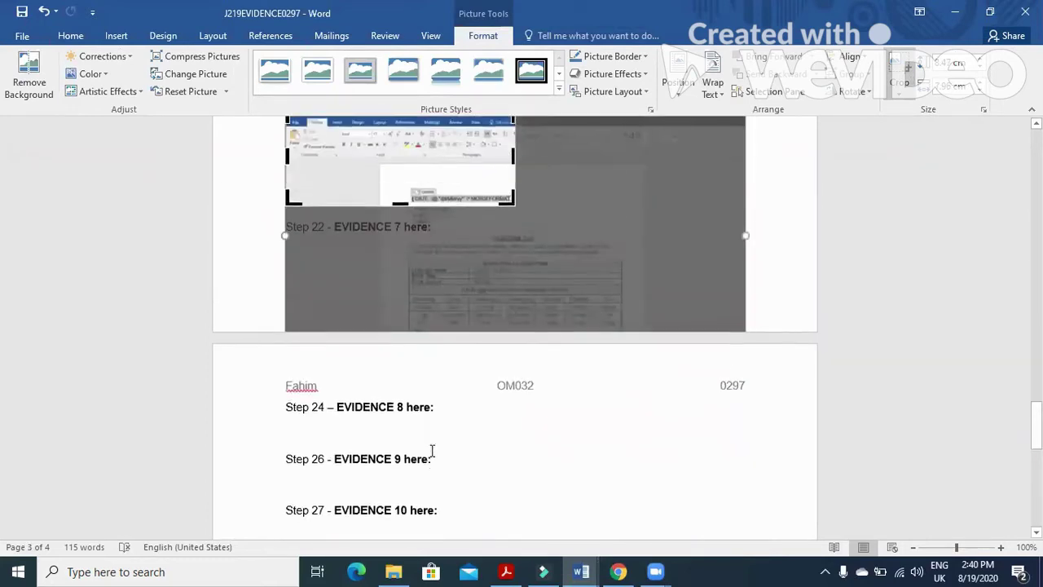
{"action": "left_click_drag", "start_coordinate": [295, 262], "coordinate": [407, 343]}
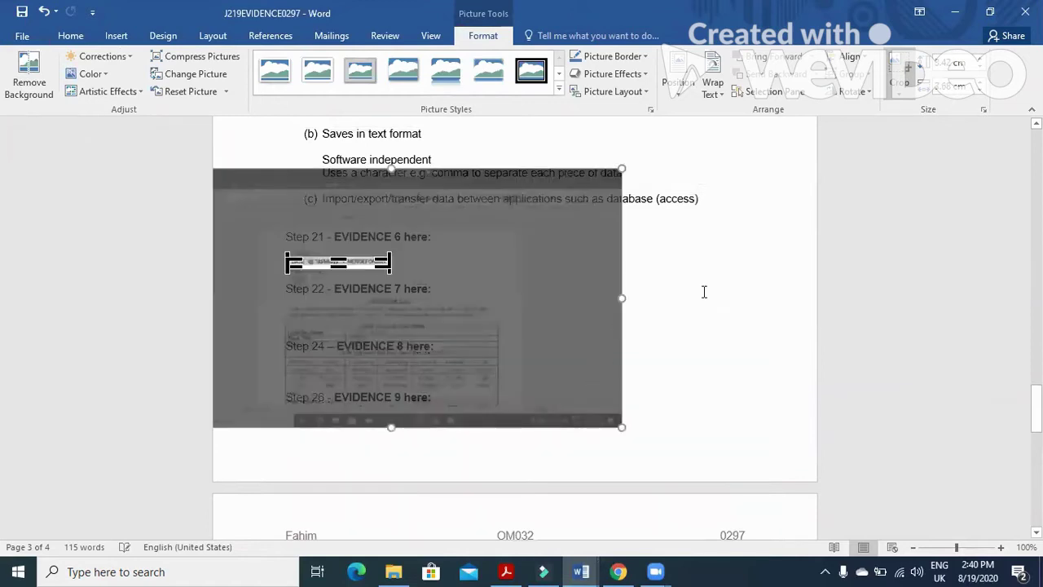
{"action": "left_click", "coordinate": [703, 291]}
{"action": "left_click", "coordinate": [384, 265]}
{"action": "left_click_drag", "start_coordinate": [392, 269], "coordinate": [468, 302]}
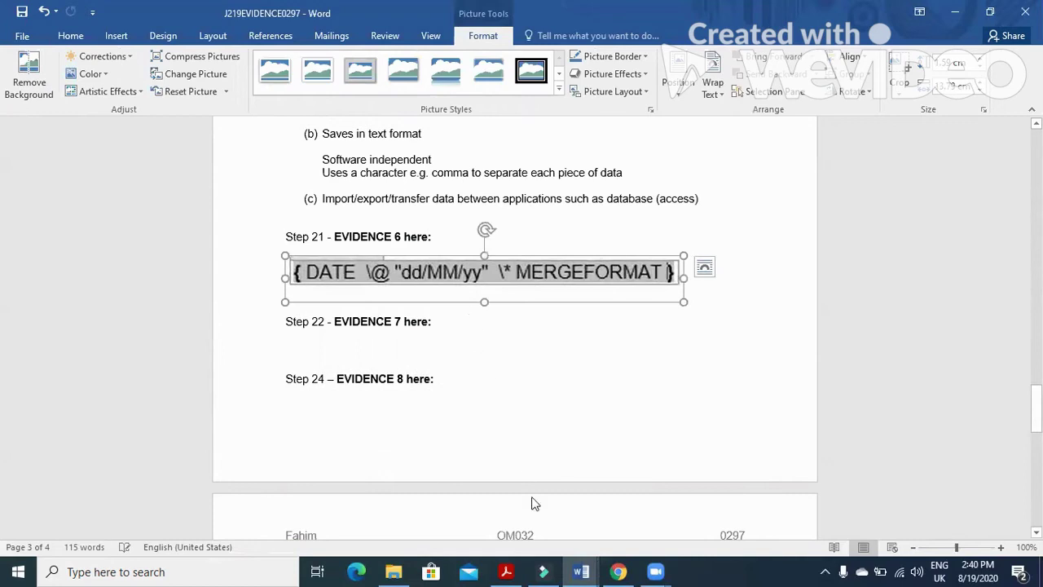
Step: Highlight the question 30 merge-field instruction in the exam paper
{"action": "left_click", "coordinate": [506, 572]}
{"action": "scroll", "coordinate": [340, 347], "scroll_direction": "down", "scroll_amount": 3}
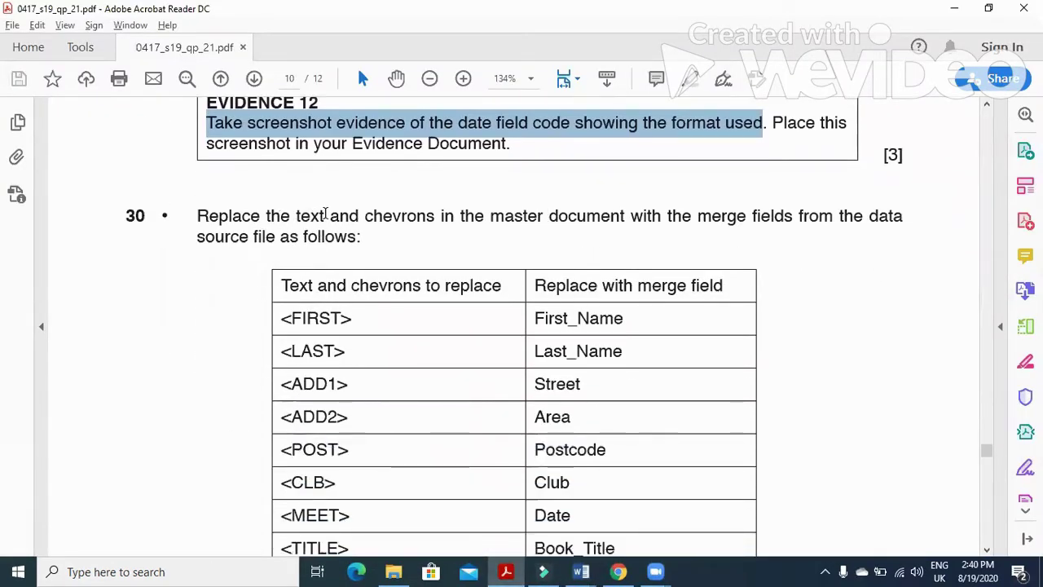
{"action": "left_click_drag", "start_coordinate": [330, 216], "coordinate": [782, 231]}
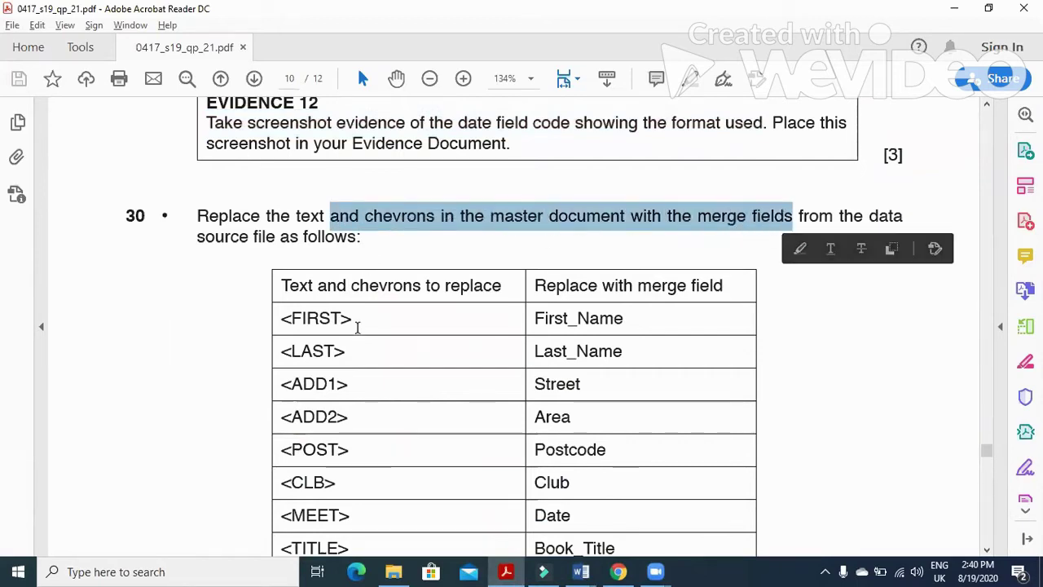
{"action": "scroll", "coordinate": [356, 326], "scroll_direction": "down", "scroll_amount": 3}
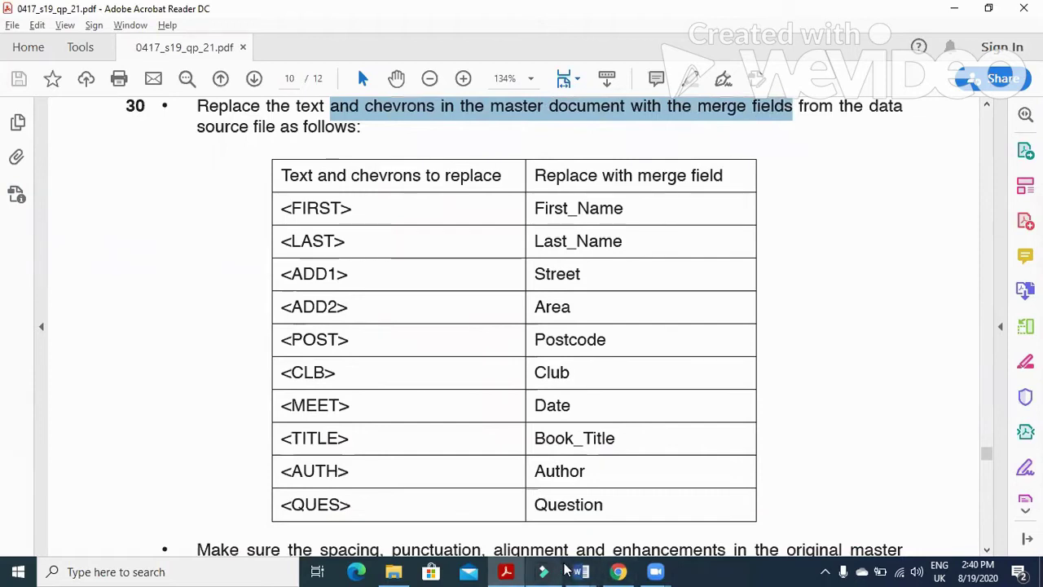
Step: Replace the <FIRST> <LAST> line in the letter with the «First_Name» «Last_Name» merge fields
{"action": "mouse_move", "coordinate": [581, 571]}
{"action": "left_click", "coordinate": [519, 501]}
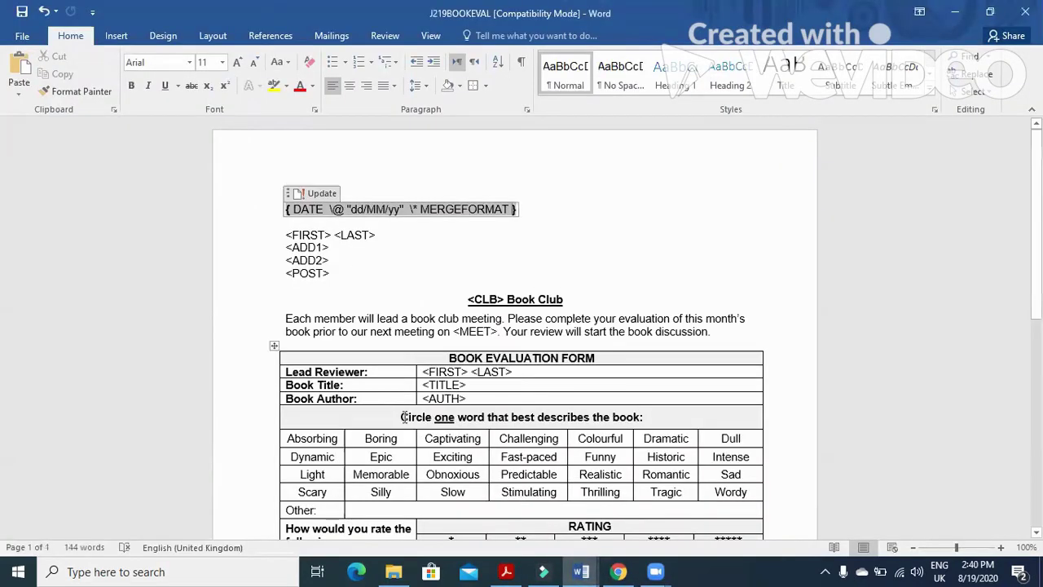
{"action": "left_click_drag", "start_coordinate": [364, 234], "coordinate": [283, 236]}
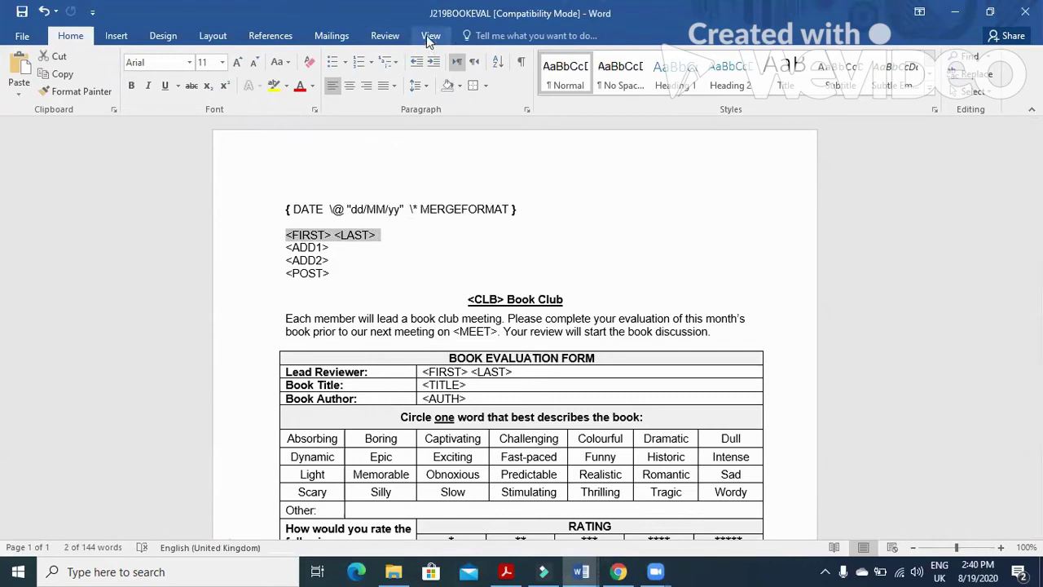
{"action": "left_click", "coordinate": [331, 41]}
{"action": "left_click", "coordinate": [414, 91]}
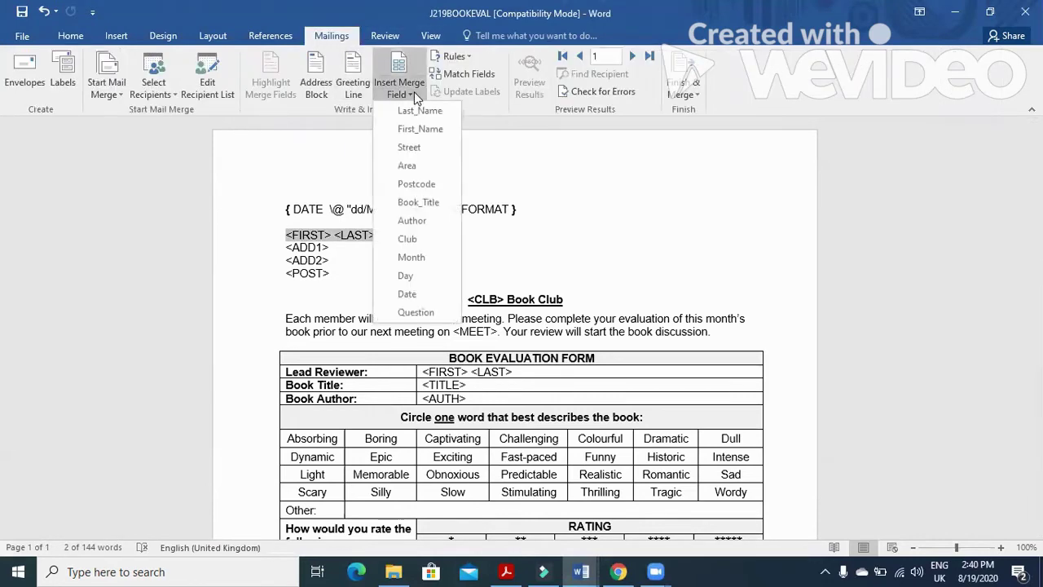
{"action": "left_click", "coordinate": [433, 129]}
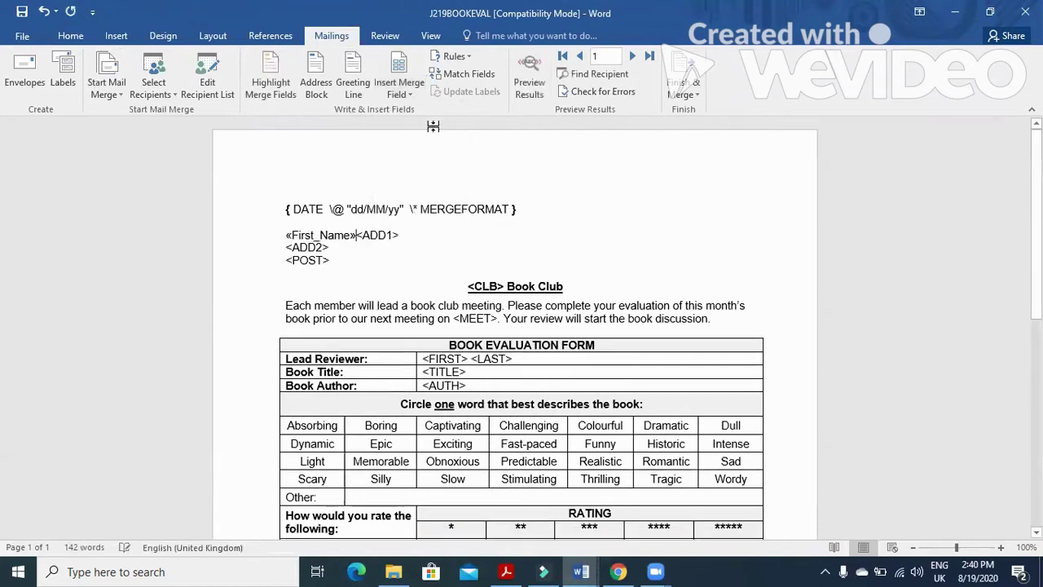
{"action": "left_click", "coordinate": [412, 91]}
{"action": "left_click", "coordinate": [425, 110]}
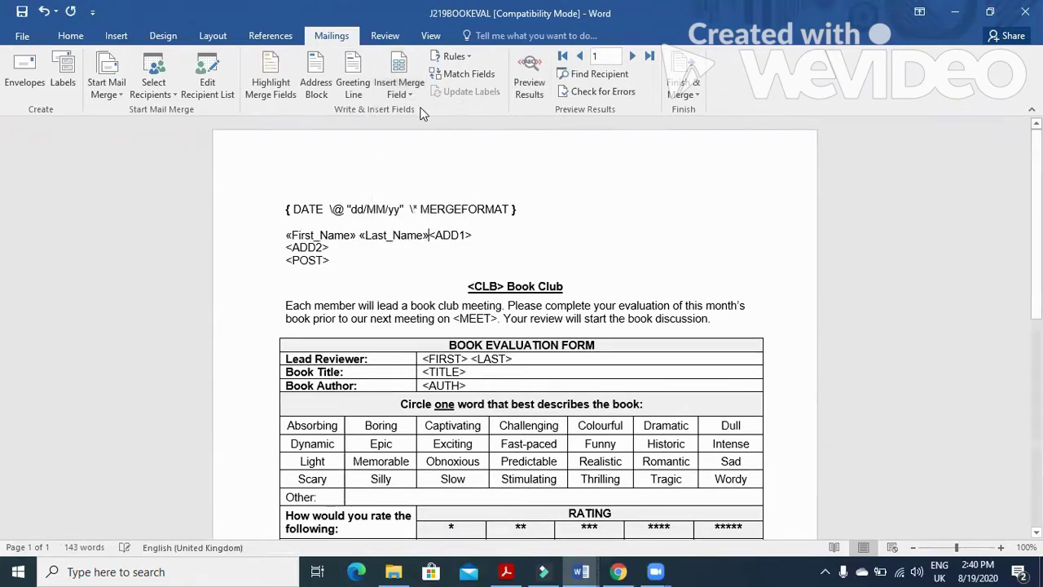
{"action": "key", "text": "Return"}
Step: Replace <ADD1> with the «Street» merge field, checking the replacement table in the question paper
{"action": "left_click_drag", "start_coordinate": [335, 247], "coordinate": [286, 248]}
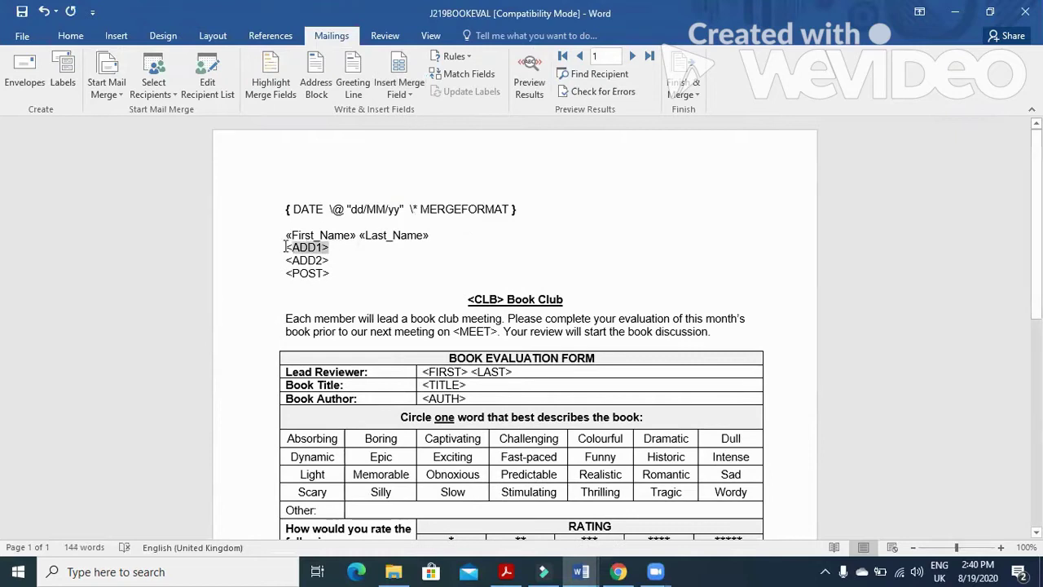
{"action": "left_click", "coordinate": [414, 94]}
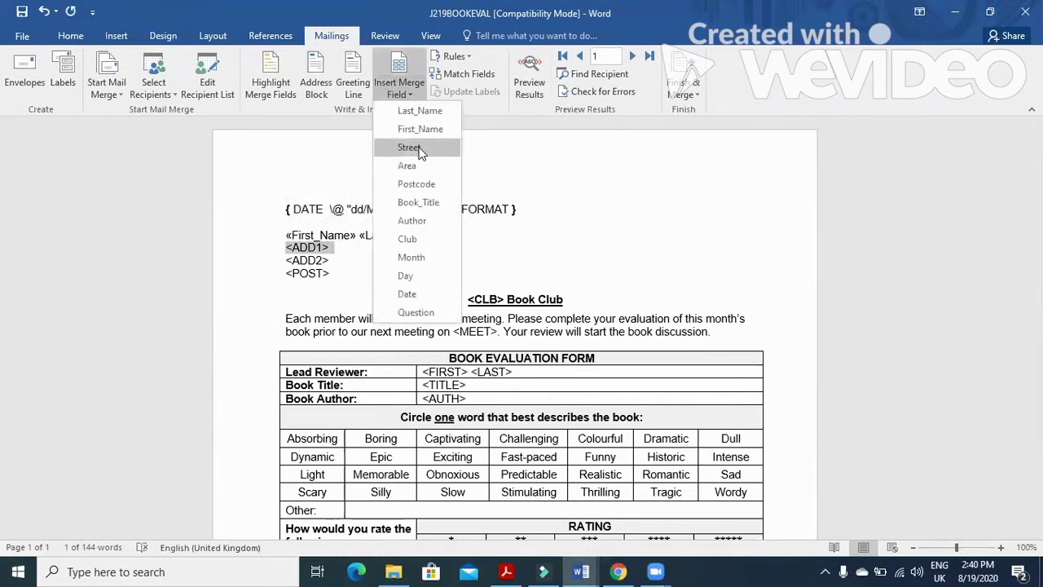
{"action": "left_click", "coordinate": [506, 570]}
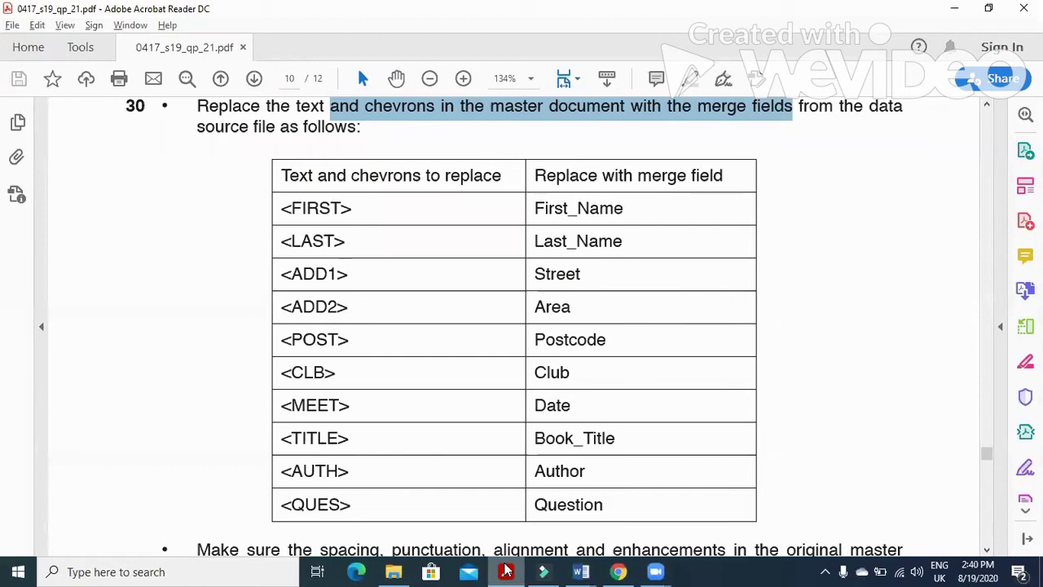
{"action": "key", "text": "alt+Tab"}
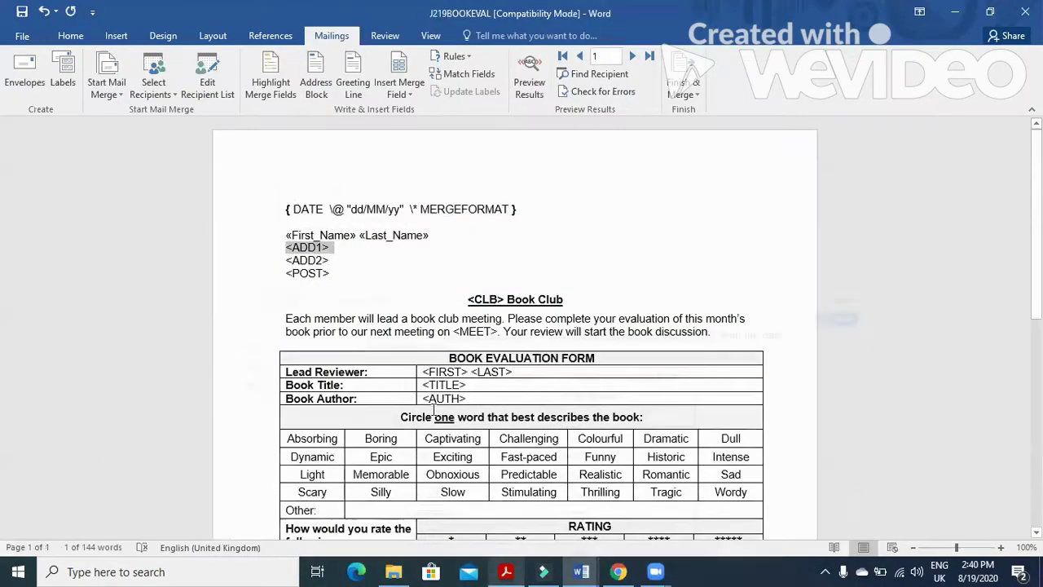
{"action": "left_click", "coordinate": [412, 93]}
{"action": "left_click", "coordinate": [414, 147]}
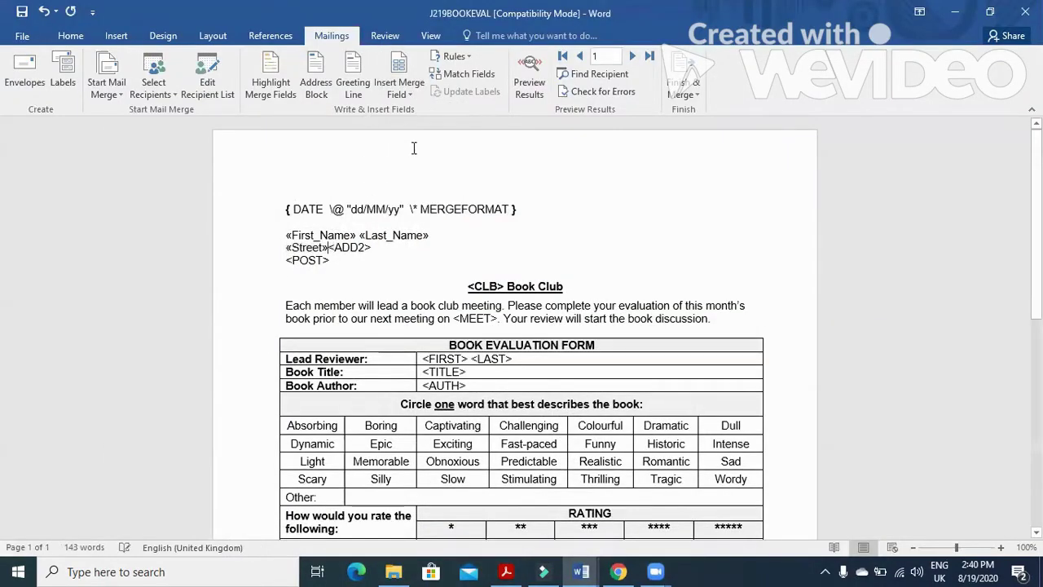
{"action": "left_click", "coordinate": [507, 571]}
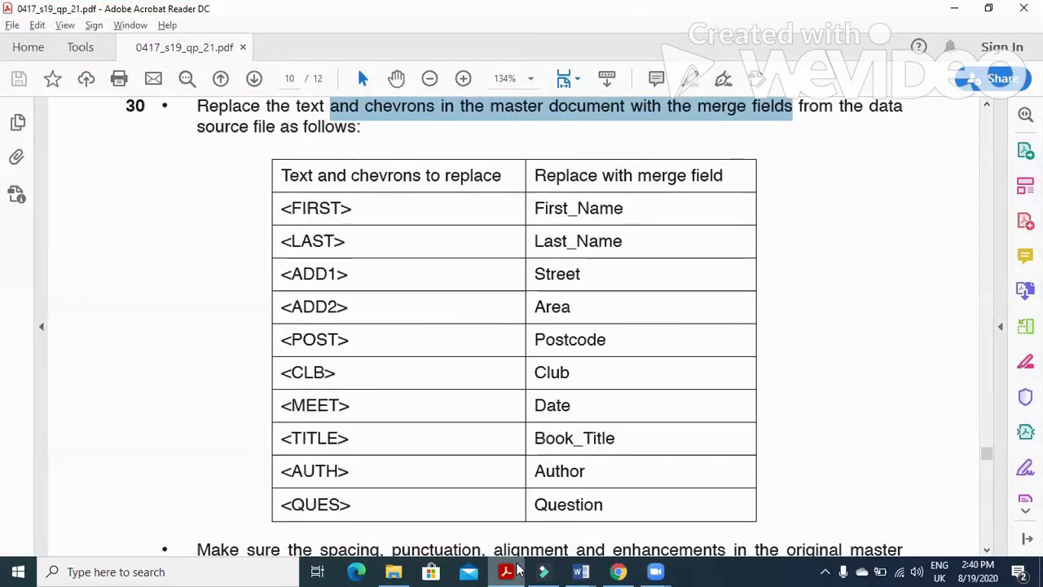
{"action": "left_click", "coordinate": [581, 571]}
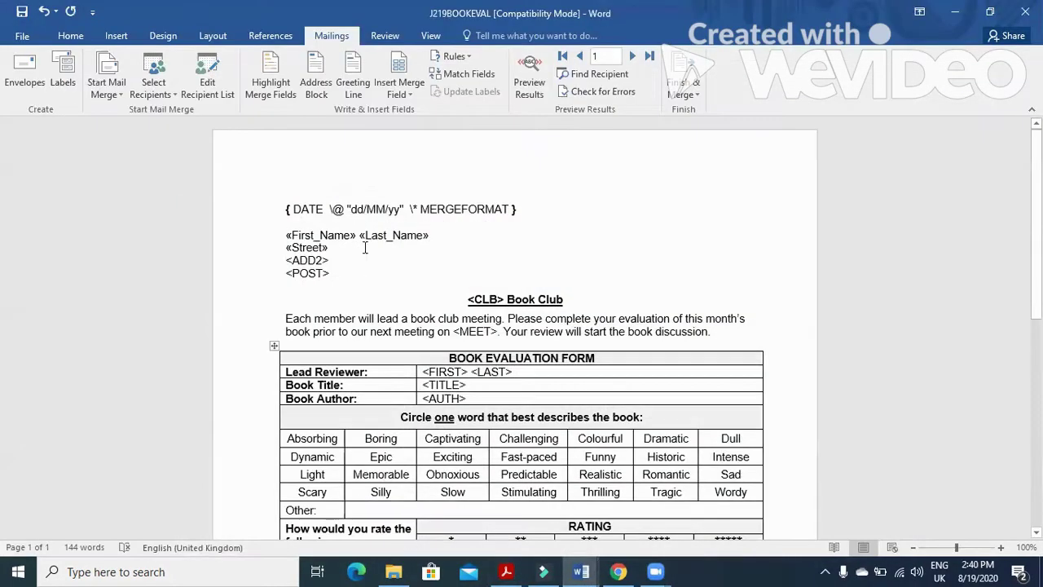
Step: Replace <ADD2> and <POST> with «Area» and «Postcode» on separate lines
{"action": "left_click_drag", "start_coordinate": [333, 260], "coordinate": [287, 263]}
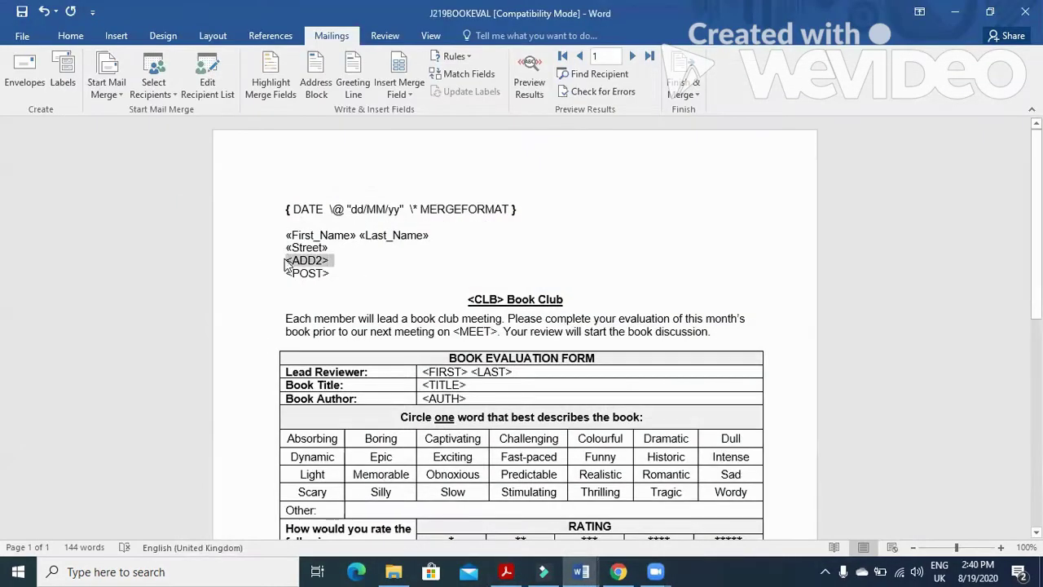
{"action": "left_click", "coordinate": [416, 92]}
{"action": "left_click", "coordinate": [422, 168]}
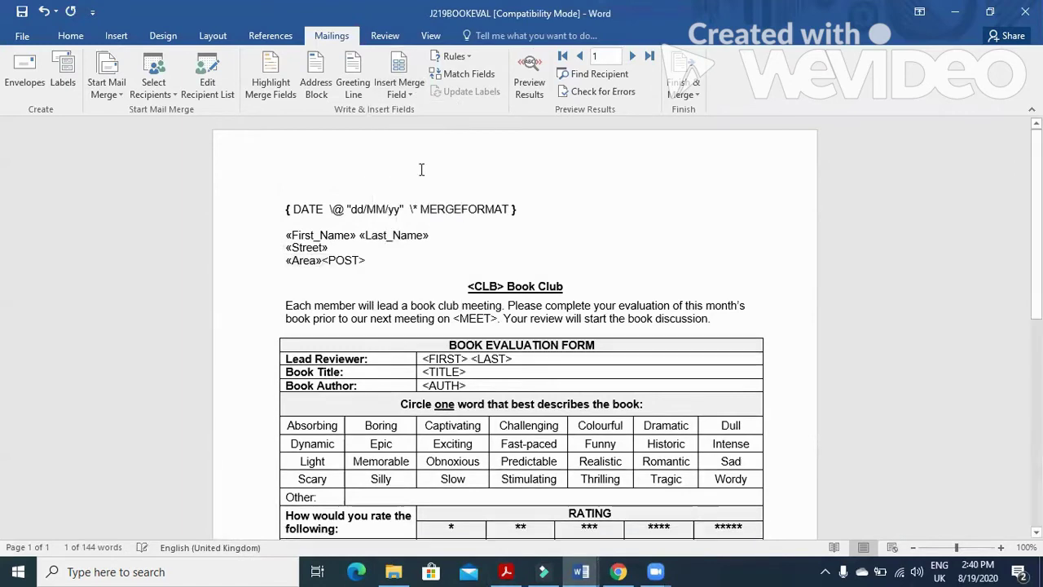
{"action": "key", "text": "Return"}
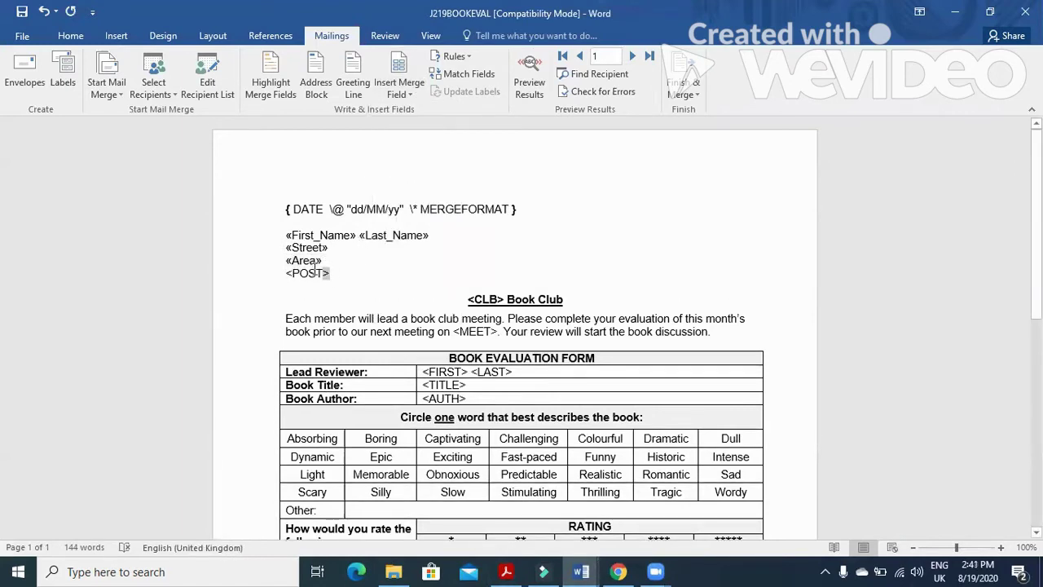
{"action": "left_click_drag", "start_coordinate": [315, 272], "coordinate": [286, 273]}
{"action": "left_click", "coordinate": [399, 88]}
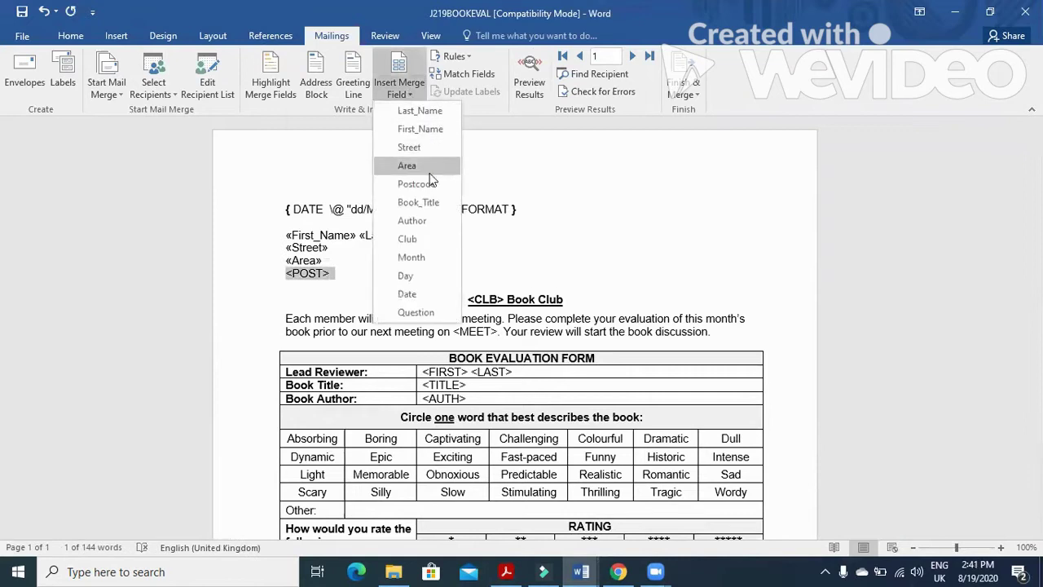
{"action": "left_click", "coordinate": [426, 182]}
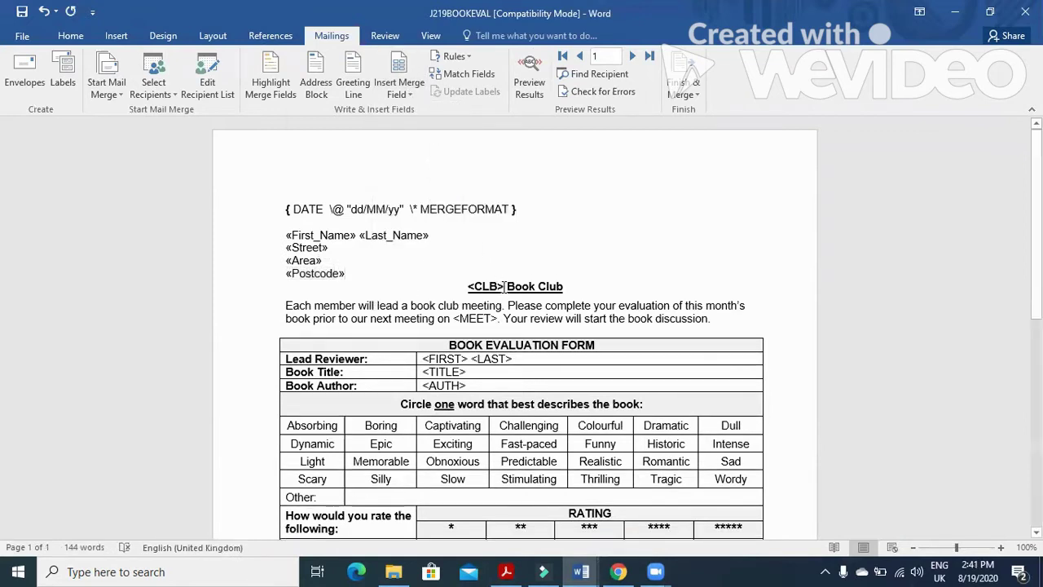
{"action": "key", "text": "Return"}
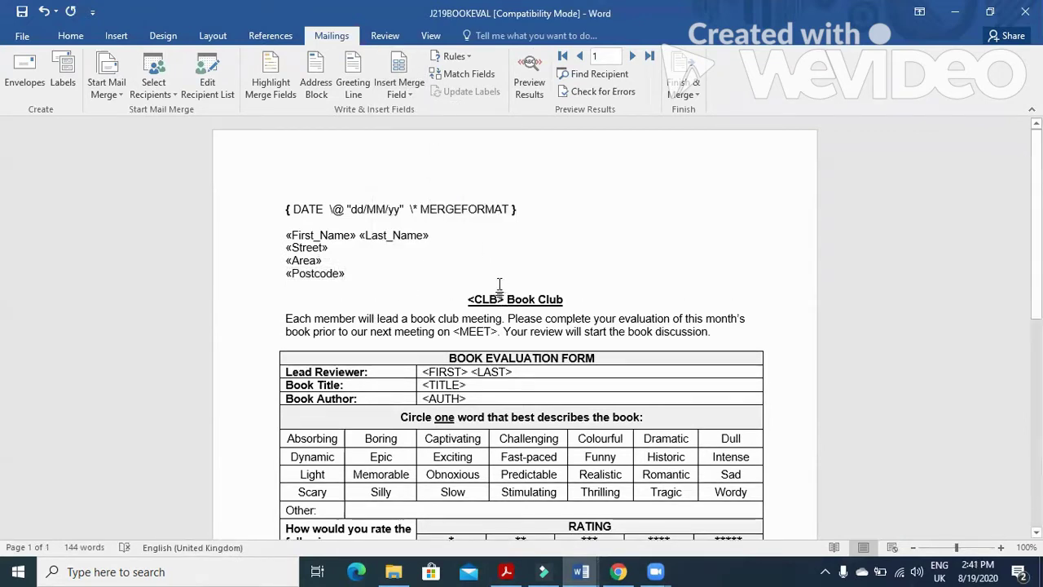
{"action": "left_click_drag", "start_coordinate": [505, 292], "coordinate": [481, 290]}
Step: Replace <CLB> in the heading with the «Club» merge field
{"action": "left_click", "coordinate": [412, 97]}
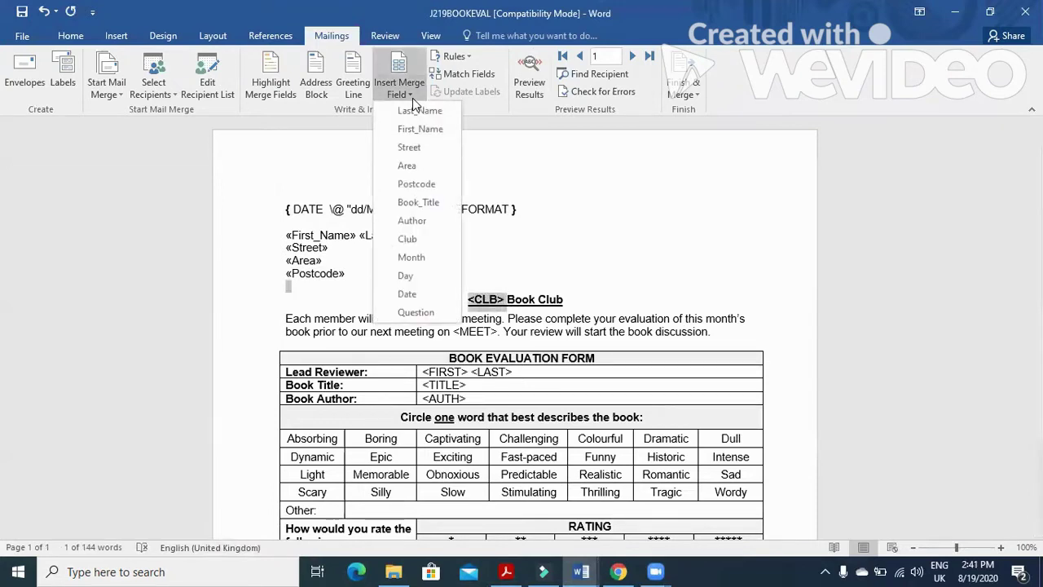
{"action": "left_click", "coordinate": [412, 238]}
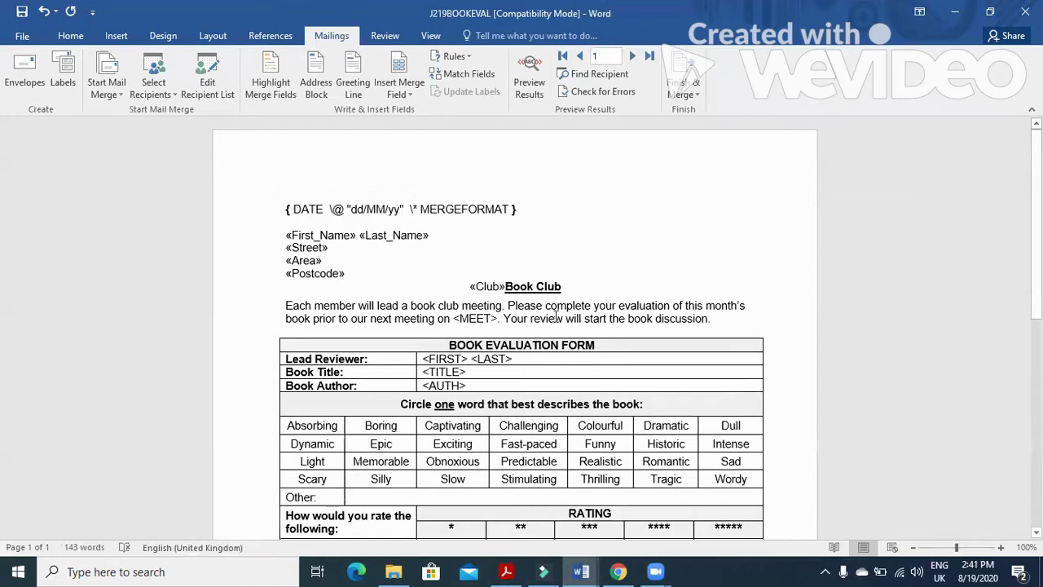
{"action": "key", "text": "Return"}
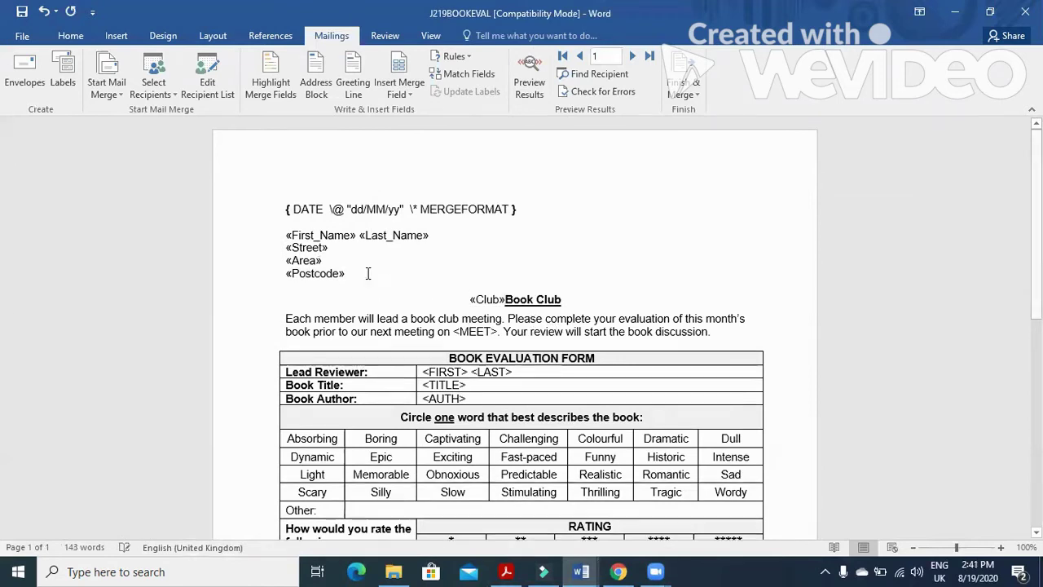
Step: Replace <MEET> in the next-meeting sentence with the «Date» merge field
{"action": "scroll", "coordinate": [402, 299], "scroll_direction": "down", "scroll_amount": 2}
{"action": "left_click_drag", "start_coordinate": [454, 258], "coordinate": [494, 261]}
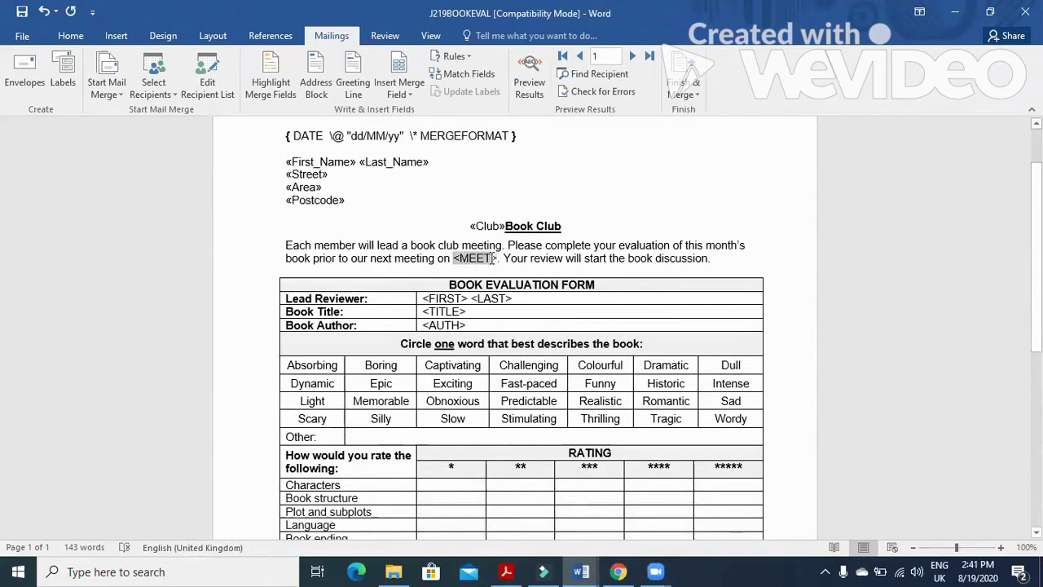
{"action": "left_click_drag", "start_coordinate": [494, 257], "coordinate": [497, 258]}
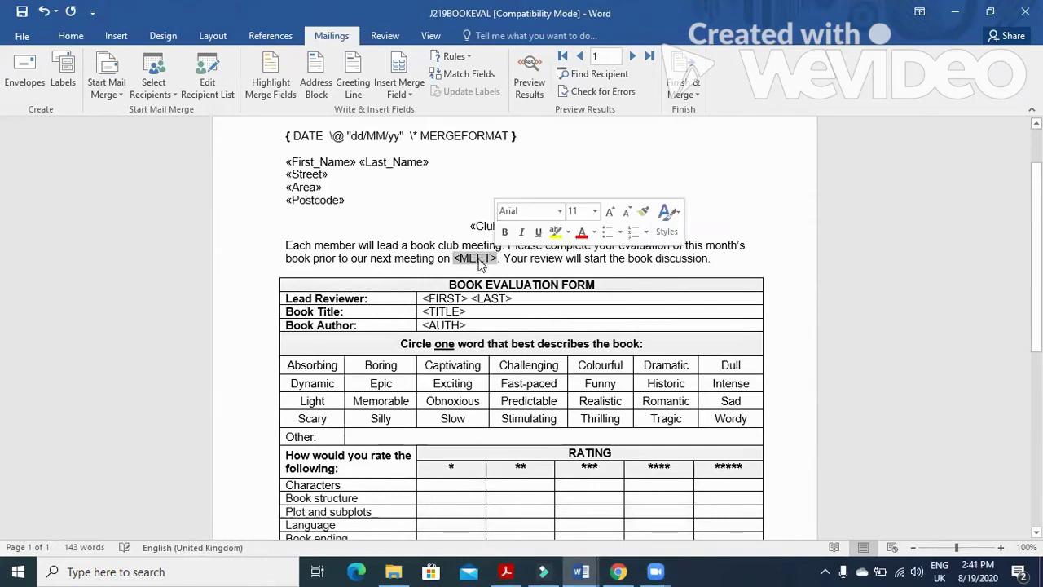
{"action": "left_click", "coordinate": [408, 96]}
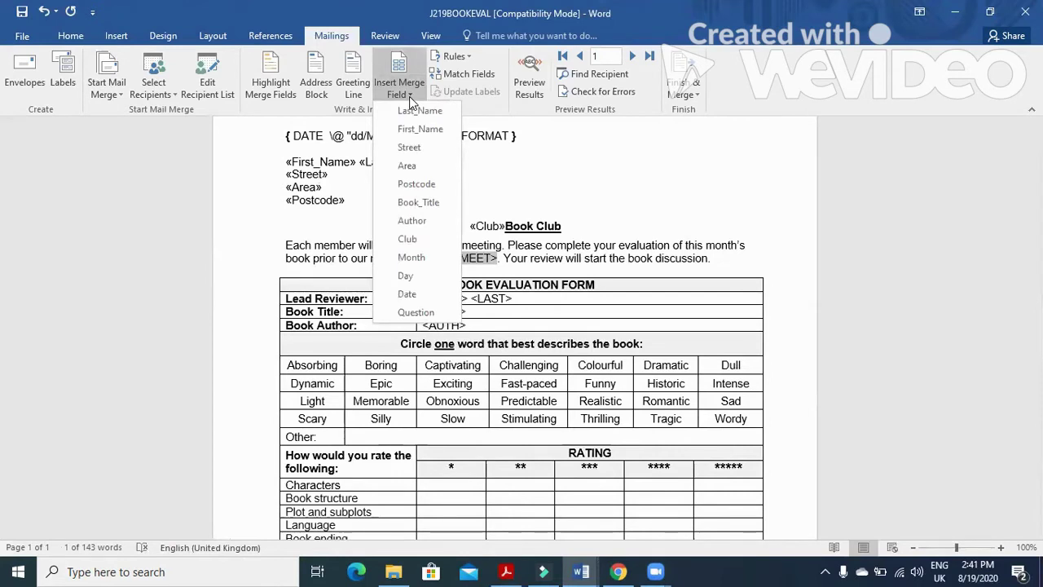
{"action": "left_click", "coordinate": [426, 294]}
{"action": "left_click", "coordinate": [507, 571]}
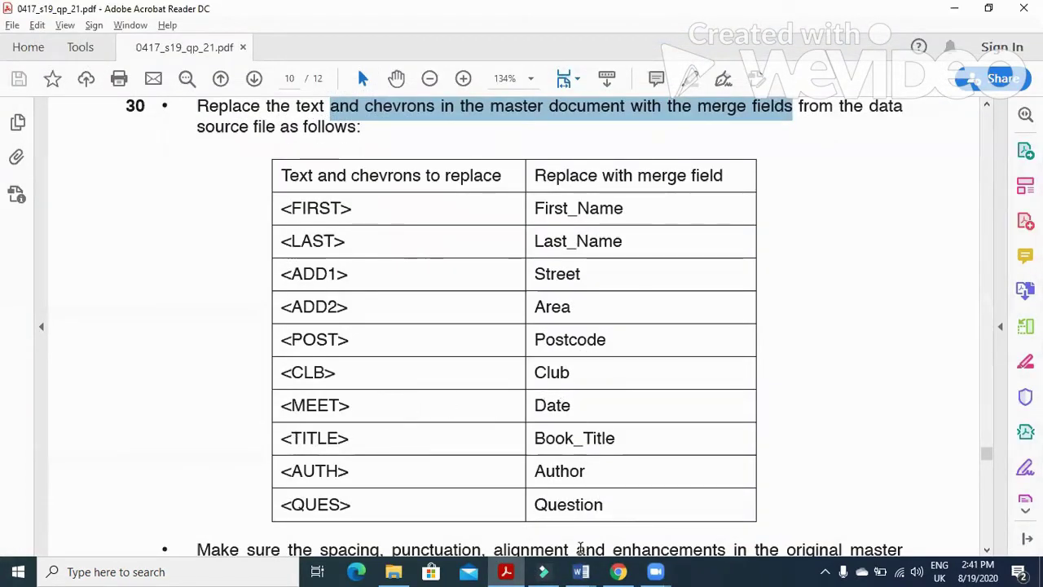
{"action": "left_click", "coordinate": [581, 571]}
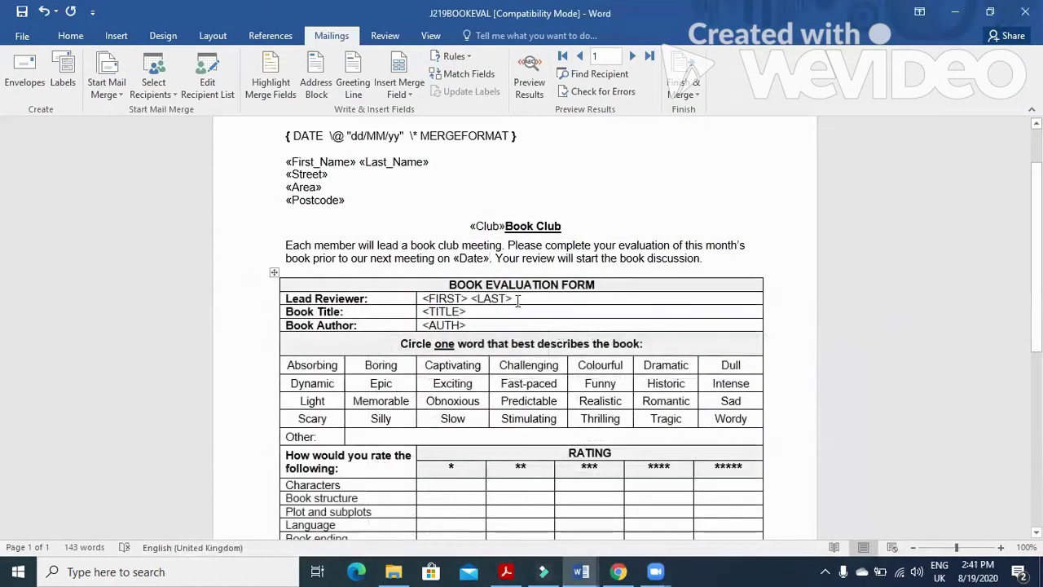
Step: Set the Lead Reviewer cell to the «First_Name» «Last_Name» merge fields
{"action": "triple_click", "coordinate": [472, 301]}
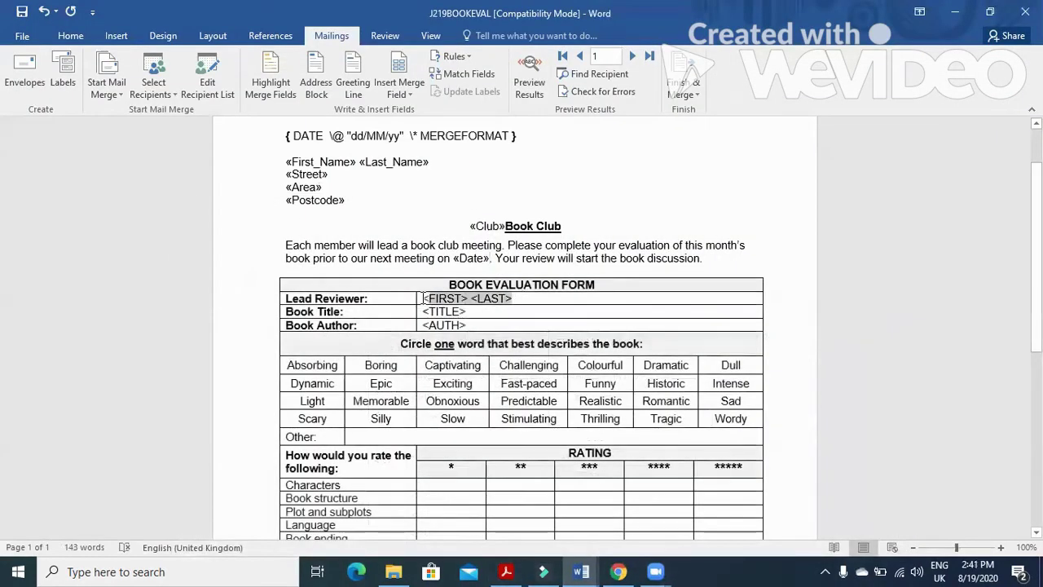
{"action": "left_click", "coordinate": [413, 96]}
{"action": "left_click", "coordinate": [422, 109]}
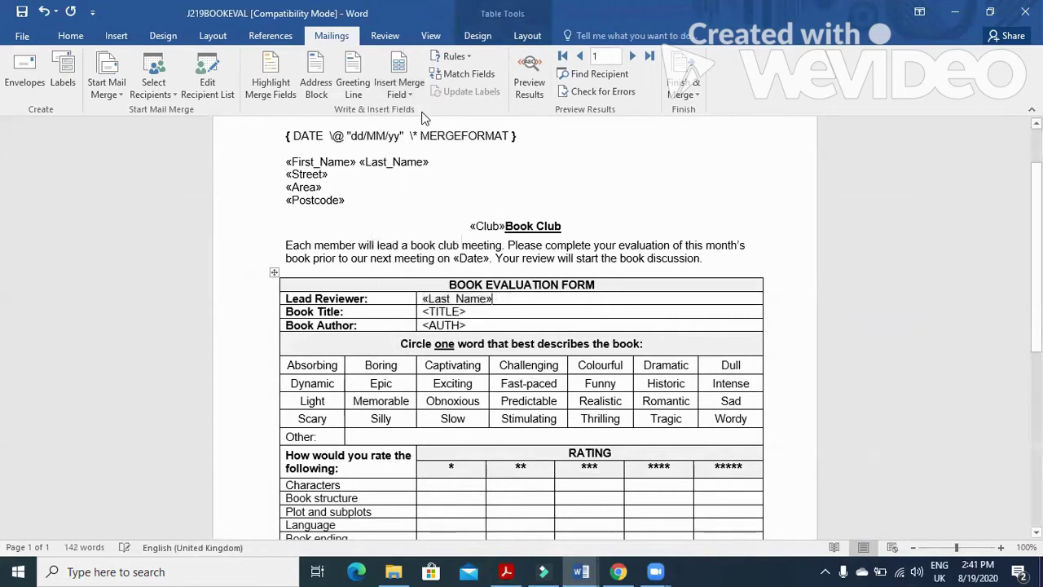
{"action": "left_click", "coordinate": [424, 298]}
{"action": "left_click", "coordinate": [419, 299]}
{"action": "left_click", "coordinate": [423, 298]}
{"action": "left_click", "coordinate": [400, 88]}
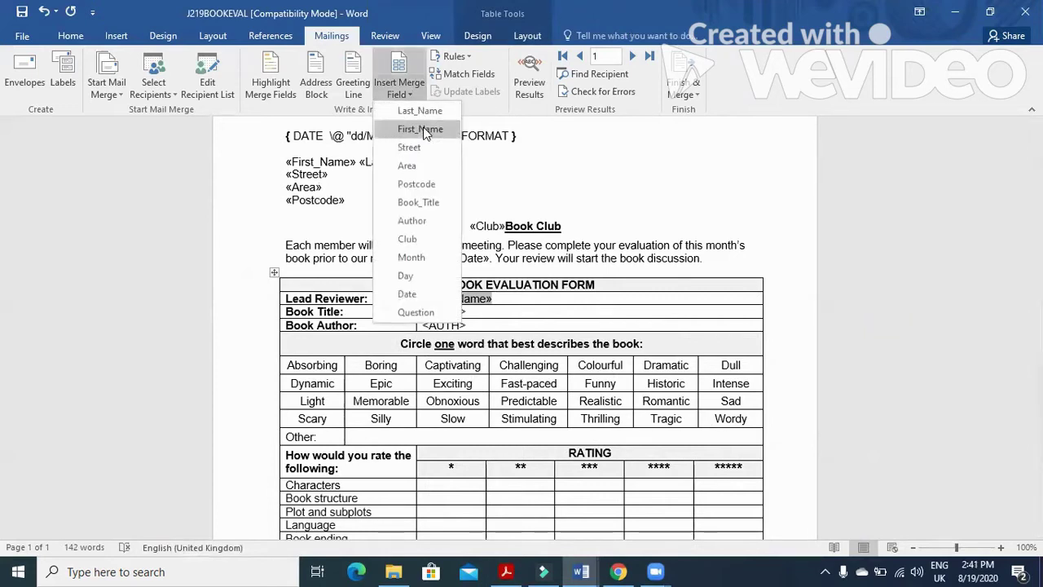
{"action": "left_click", "coordinate": [411, 128]}
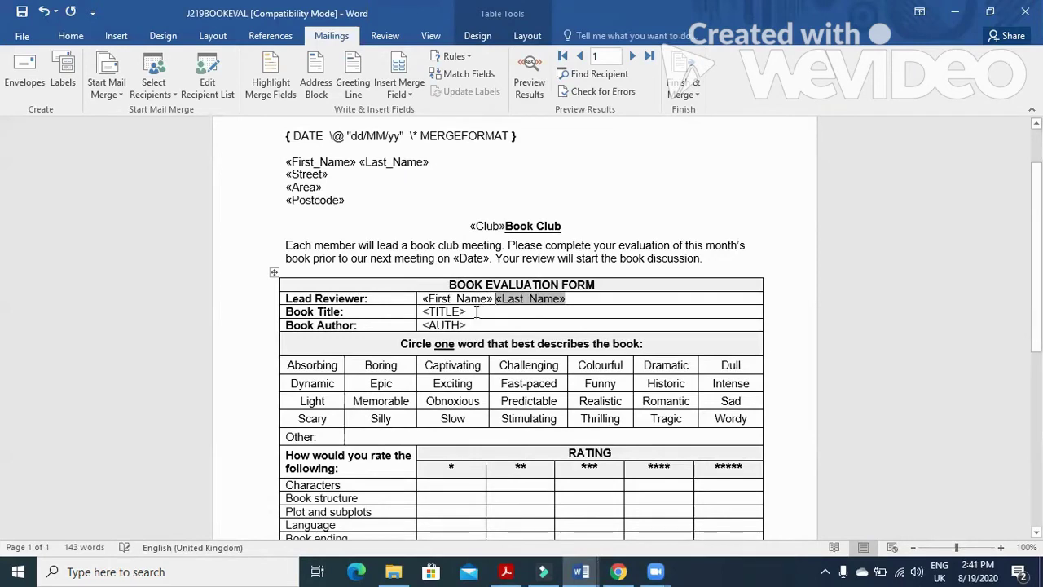
Step: Replace <TITLE> and <AUTH> with the «Book_Title» and «Author» merge fields
{"action": "left_click_drag", "start_coordinate": [477, 311], "coordinate": [430, 309]}
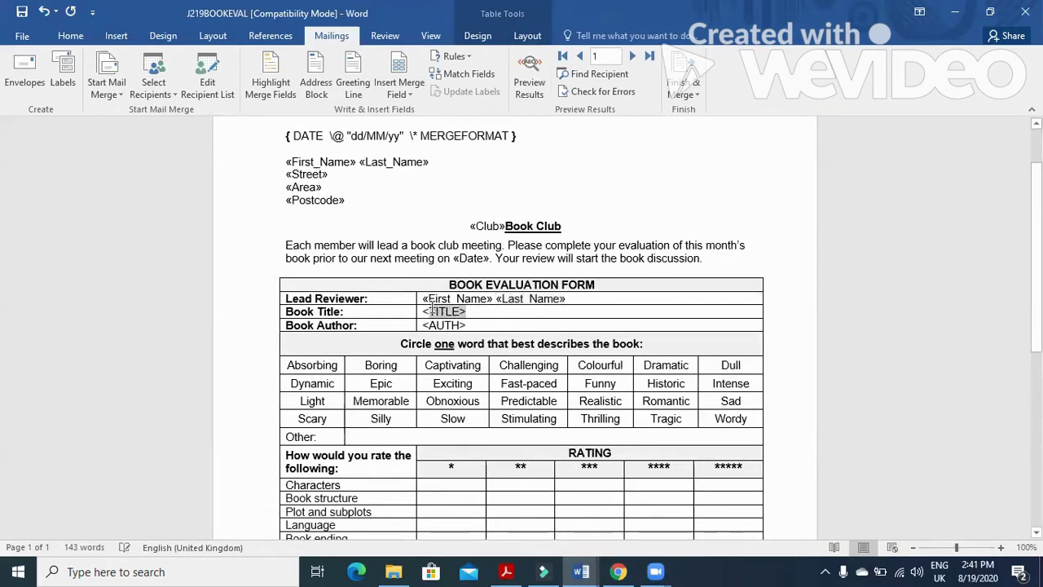
{"action": "left_click", "coordinate": [400, 90]}
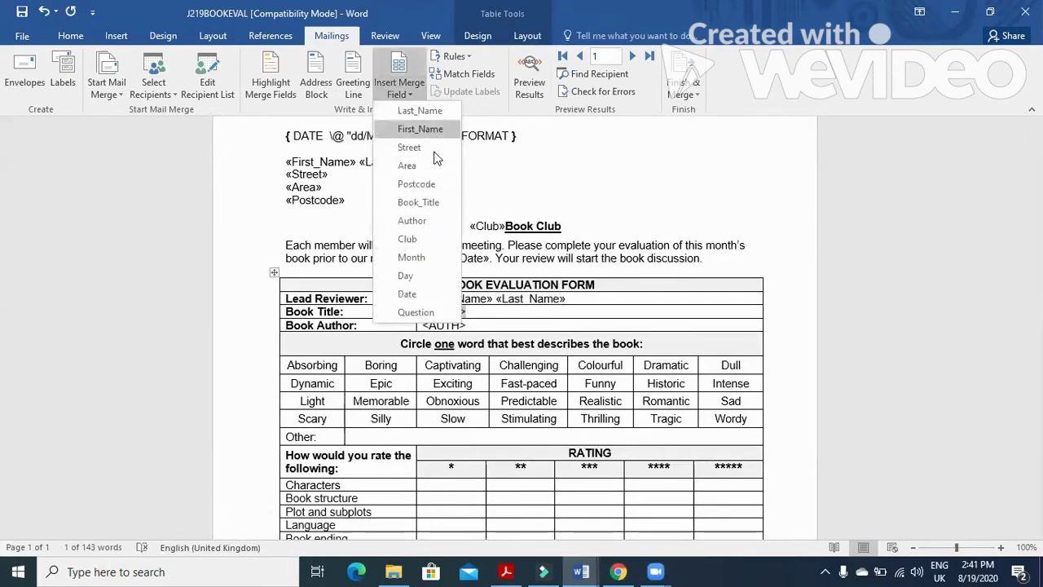
{"action": "left_click", "coordinate": [432, 202]}
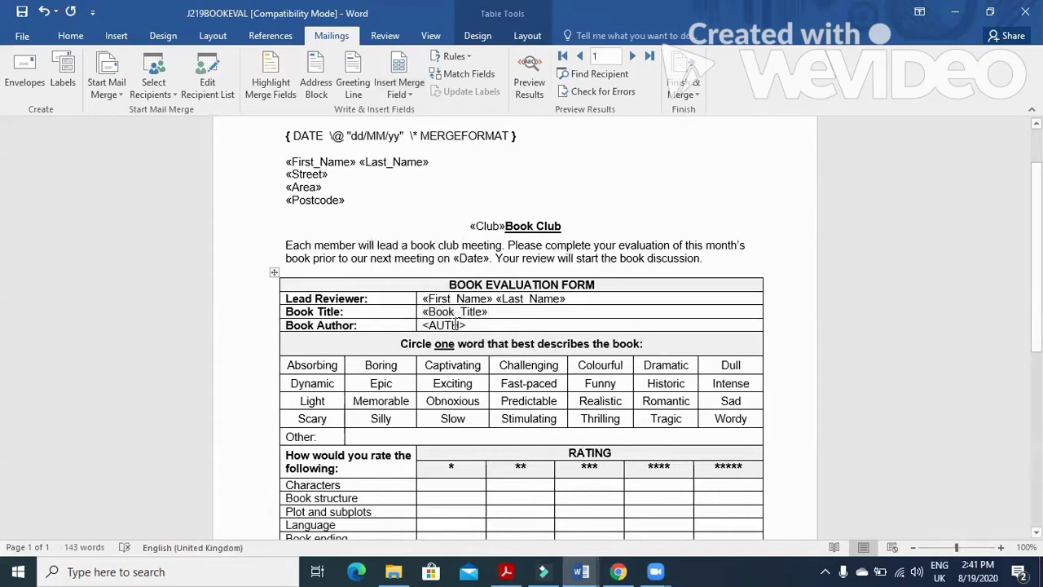
{"action": "left_click_drag", "start_coordinate": [465, 325], "coordinate": [420, 325]}
{"action": "left_click", "coordinate": [409, 96]}
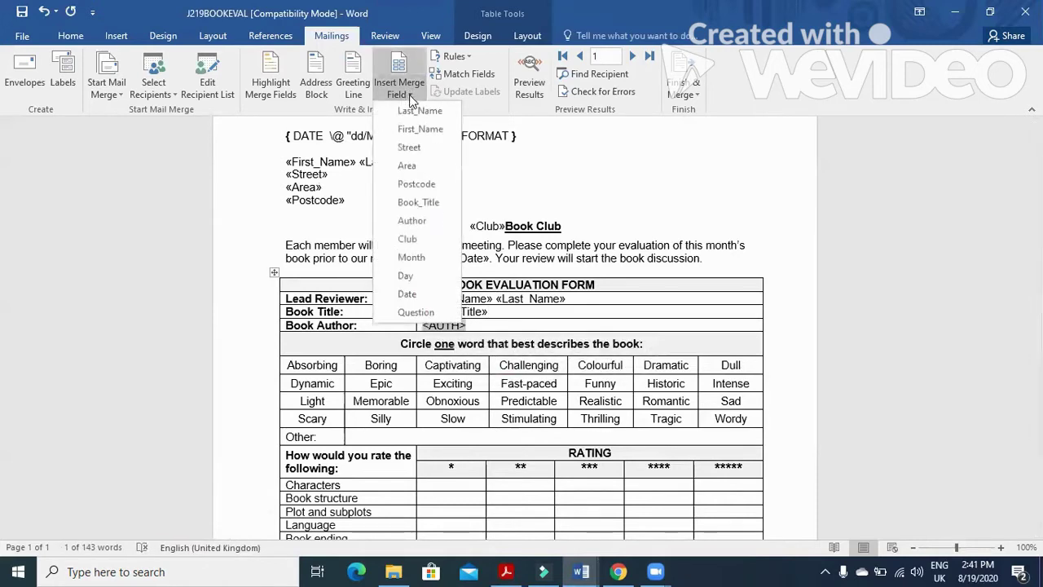
{"action": "left_click", "coordinate": [412, 221]}
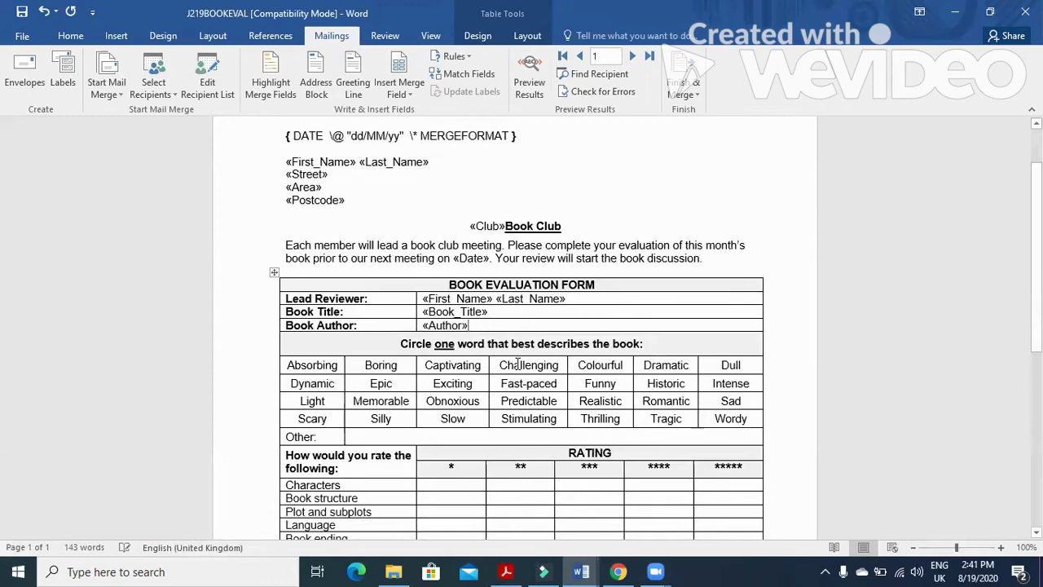
Step: Toggle the DATE field code off so the letter shows the date 19/08/20
{"action": "scroll", "coordinate": [517, 363], "scroll_direction": "down", "scroll_amount": 5}
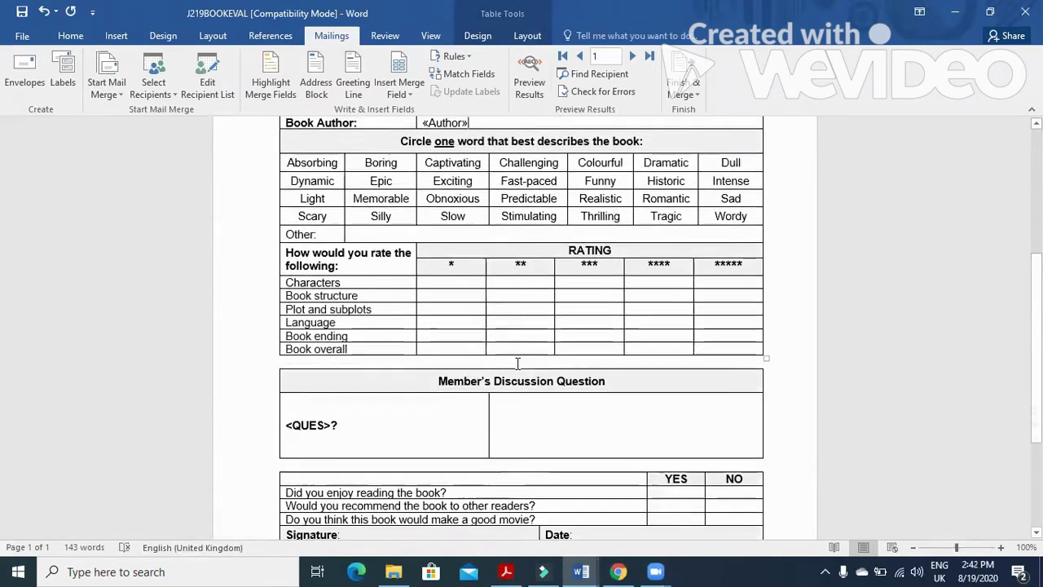
{"action": "scroll", "coordinate": [518, 363], "scroll_direction": "down", "scroll_amount": 5}
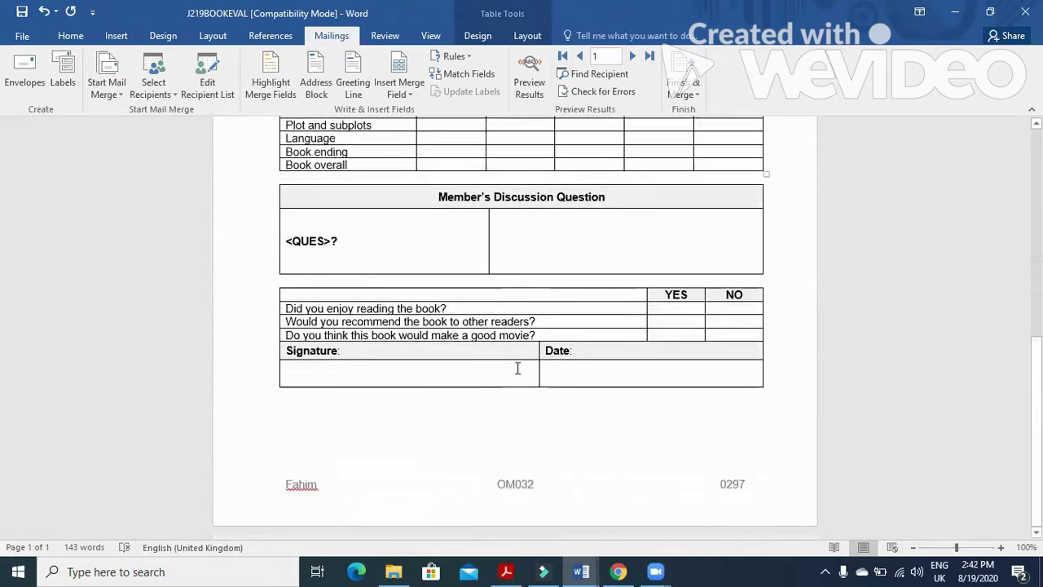
{"action": "scroll", "coordinate": [517, 368], "scroll_direction": "up", "scroll_amount": 10}
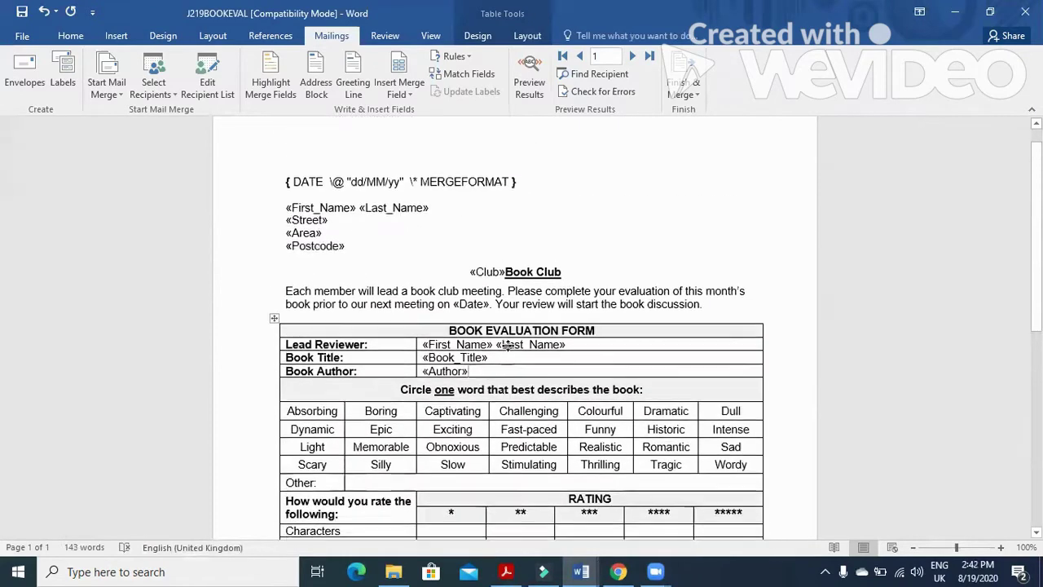
{"action": "scroll", "coordinate": [507, 345], "scroll_direction": "up", "scroll_amount": 1}
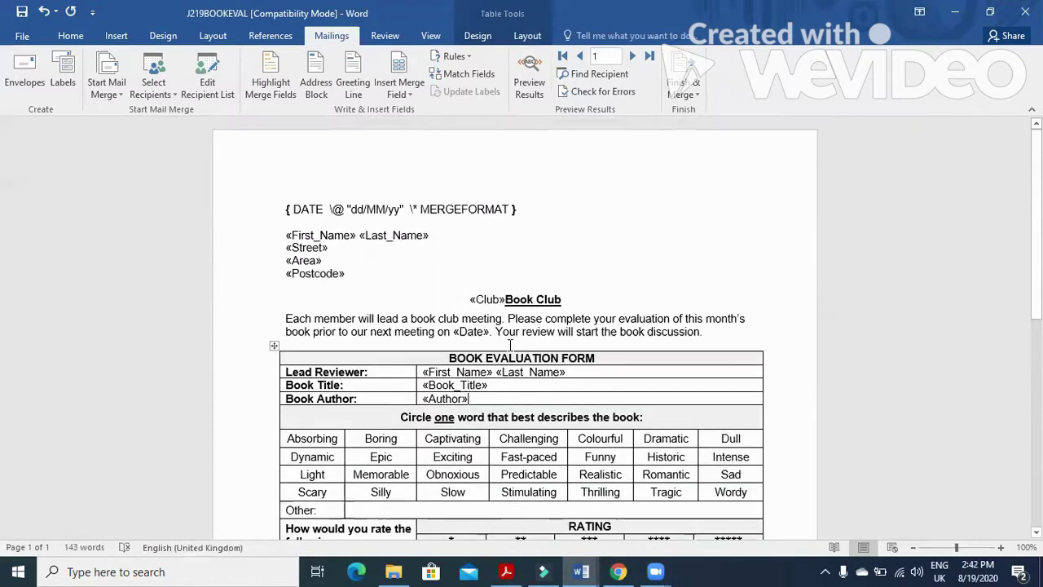
{"action": "right_click", "coordinate": [425, 211]}
{"action": "left_click", "coordinate": [479, 335]}
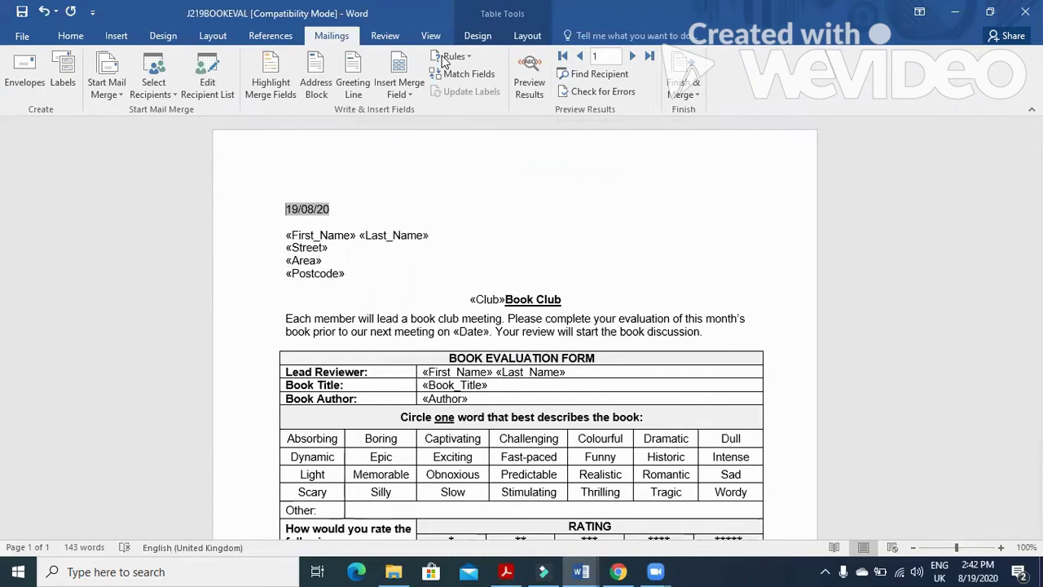
Step: Read the formatting instruction in the exam question paper, then return to the letter
{"action": "left_click", "coordinate": [506, 572]}
{"action": "scroll", "coordinate": [471, 436], "scroll_direction": "down", "scroll_amount": 4}
{"action": "scroll", "coordinate": [471, 431], "scroll_direction": "down", "scroll_amount": 4}
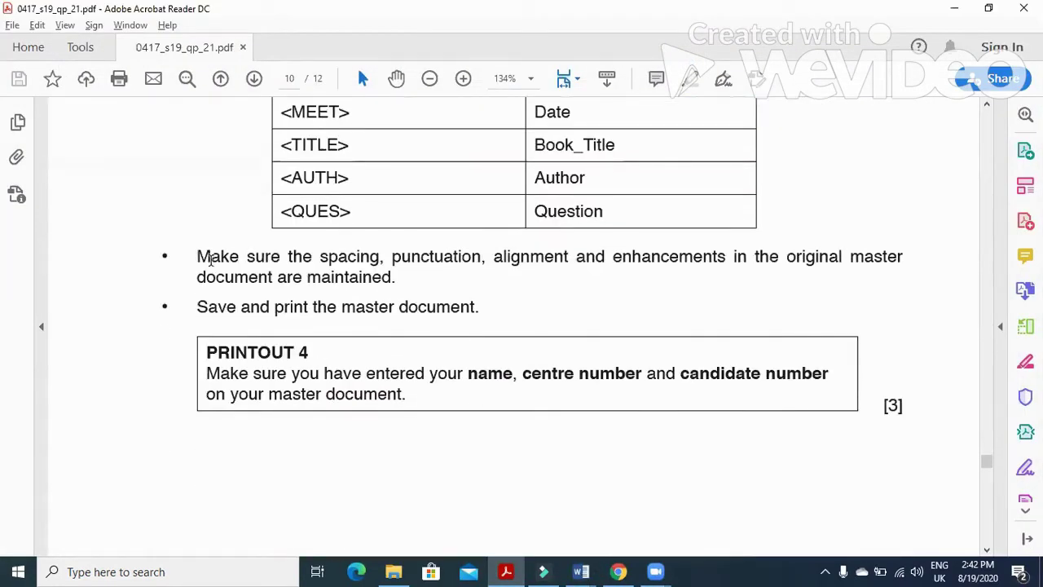
{"action": "left_click_drag", "start_coordinate": [209, 256], "coordinate": [323, 268]}
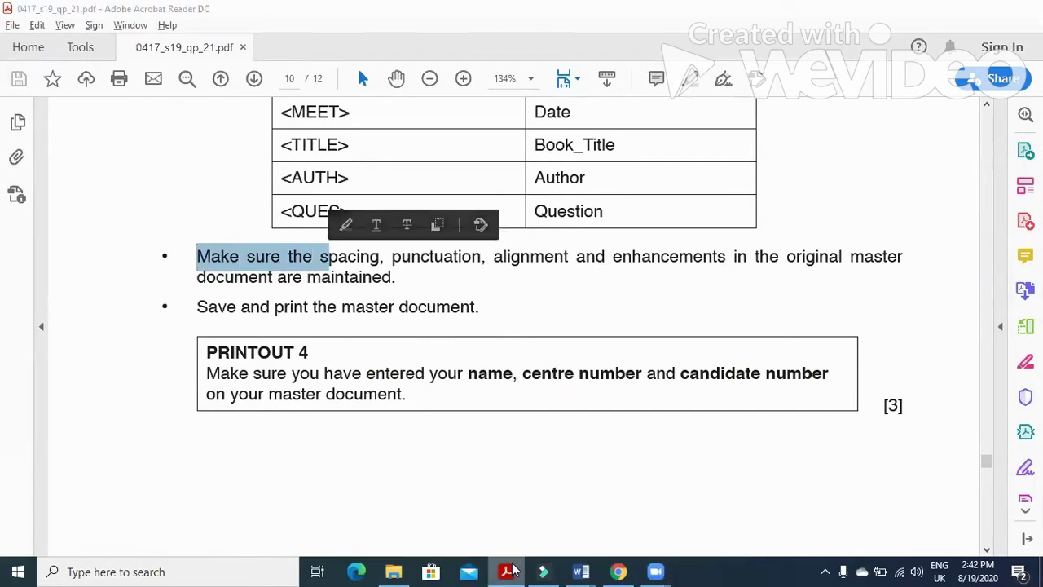
{"action": "left_click", "coordinate": [581, 572]}
{"action": "scroll", "coordinate": [363, 462], "scroll_direction": "down", "scroll_amount": 6}
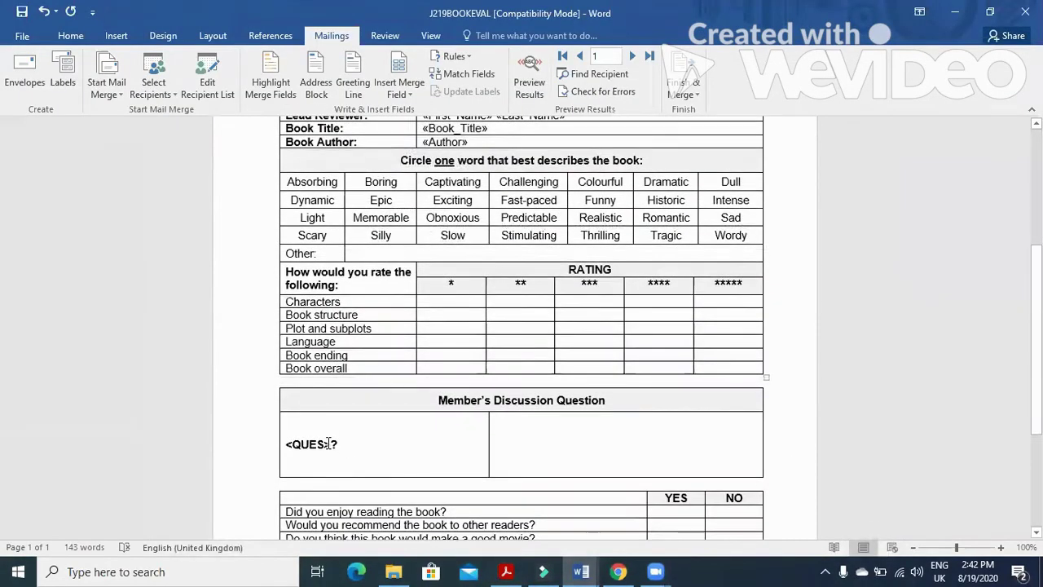
Step: Replace <QUES> in the Member's Discussion Question cell with the «Question» merge field
{"action": "left_click", "coordinate": [290, 444]}
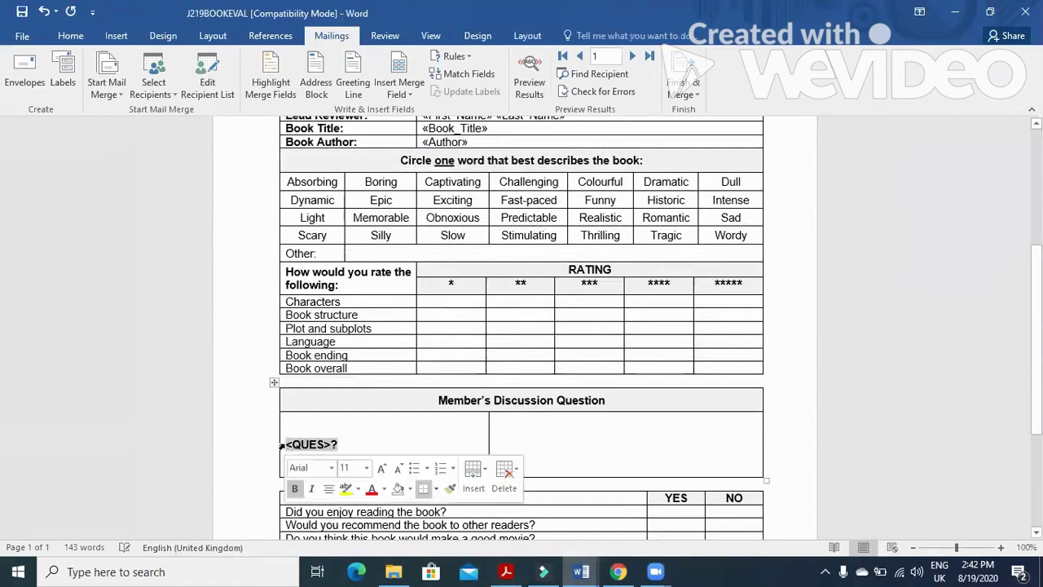
{"action": "left_click", "coordinate": [280, 444]}
{"action": "left_click", "coordinate": [290, 446]}
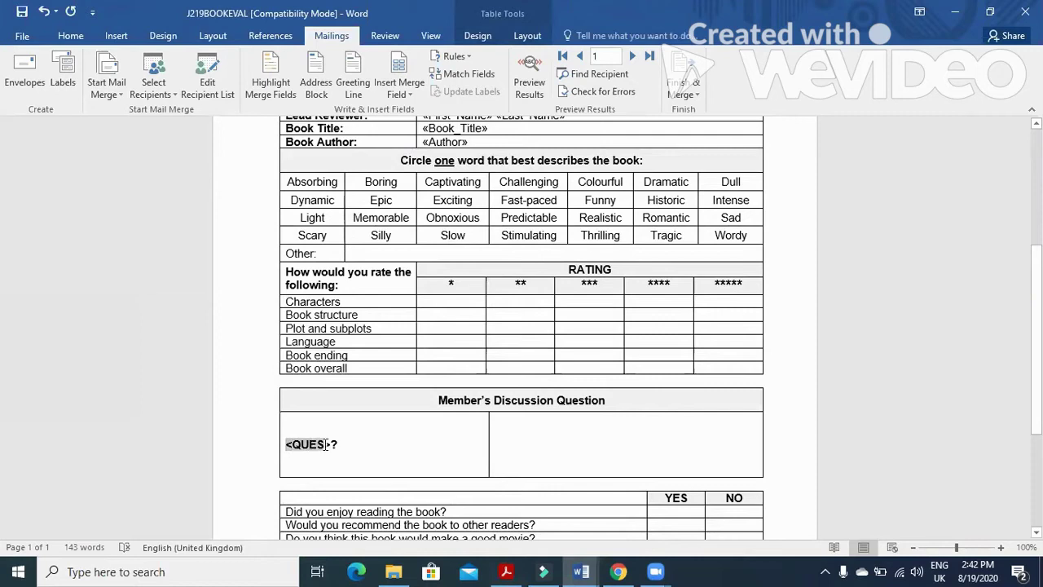
{"action": "left_click_drag", "start_coordinate": [327, 444], "coordinate": [331, 444]}
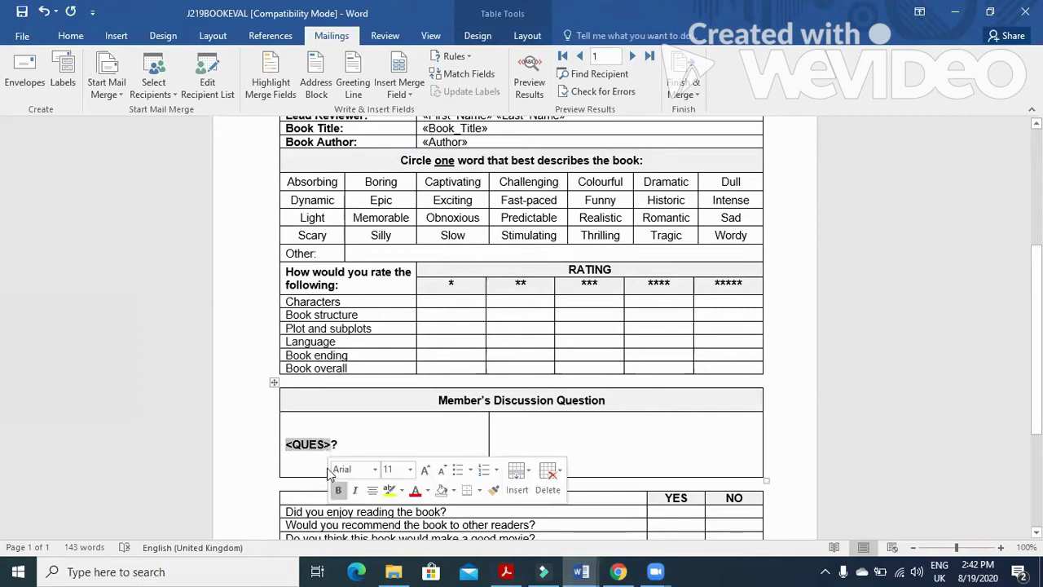
{"action": "left_click", "coordinate": [414, 93]}
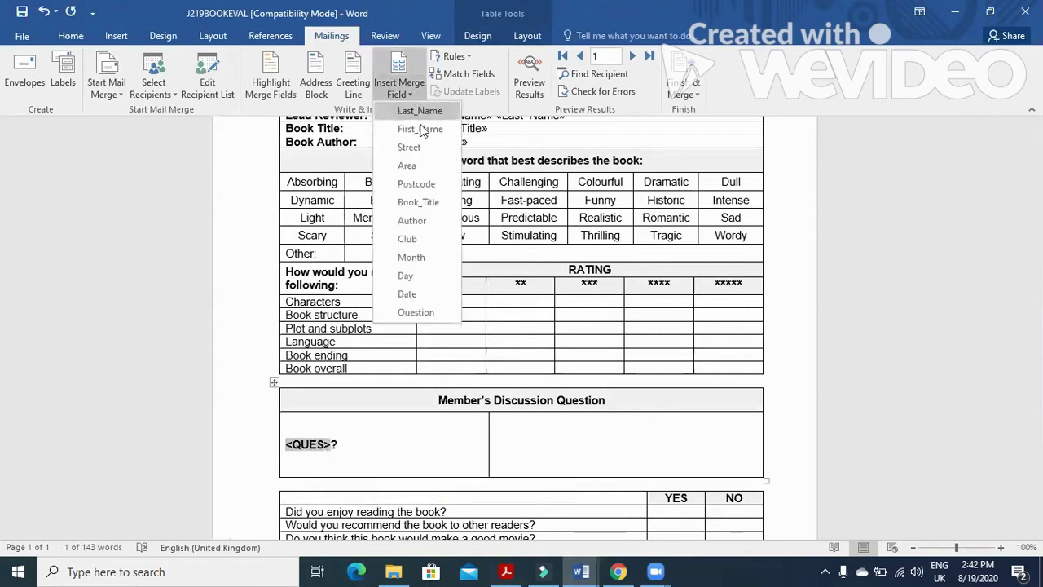
{"action": "left_click", "coordinate": [425, 314]}
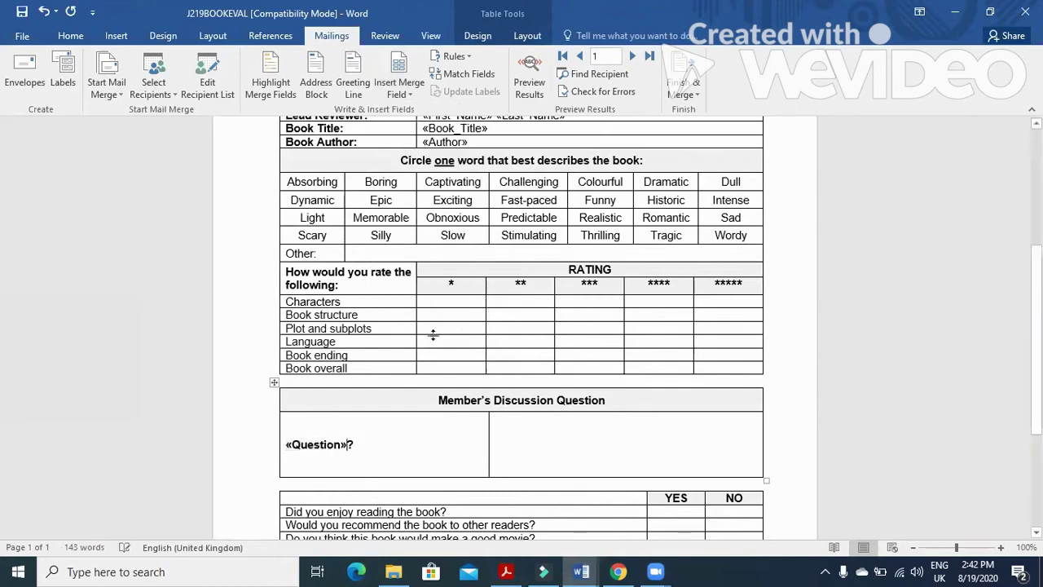
{"action": "scroll", "coordinate": [451, 464], "scroll_direction": "up", "scroll_amount": 5}
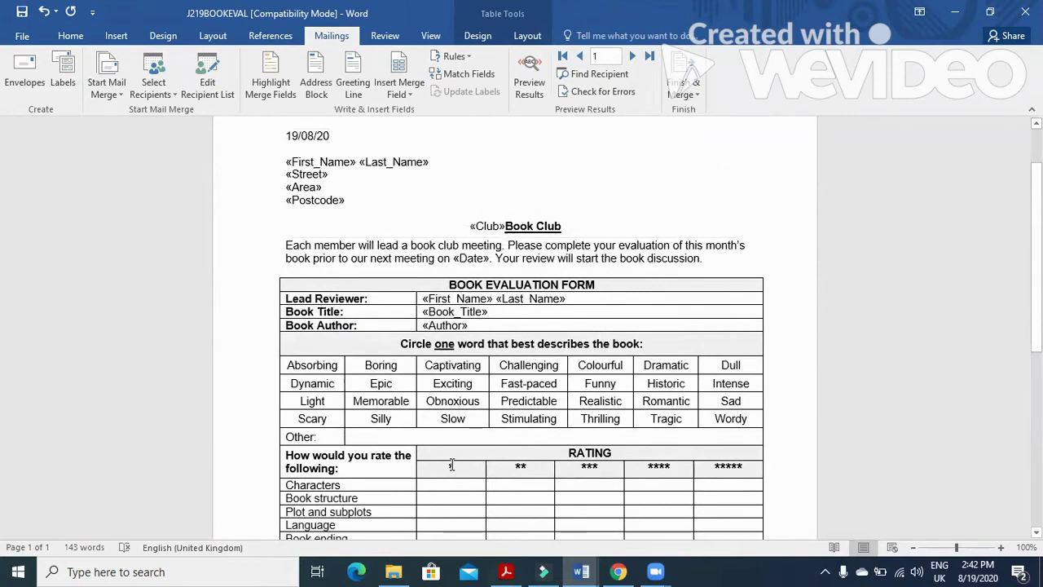
{"action": "scroll", "coordinate": [452, 464], "scroll_direction": "down", "scroll_amount": 6}
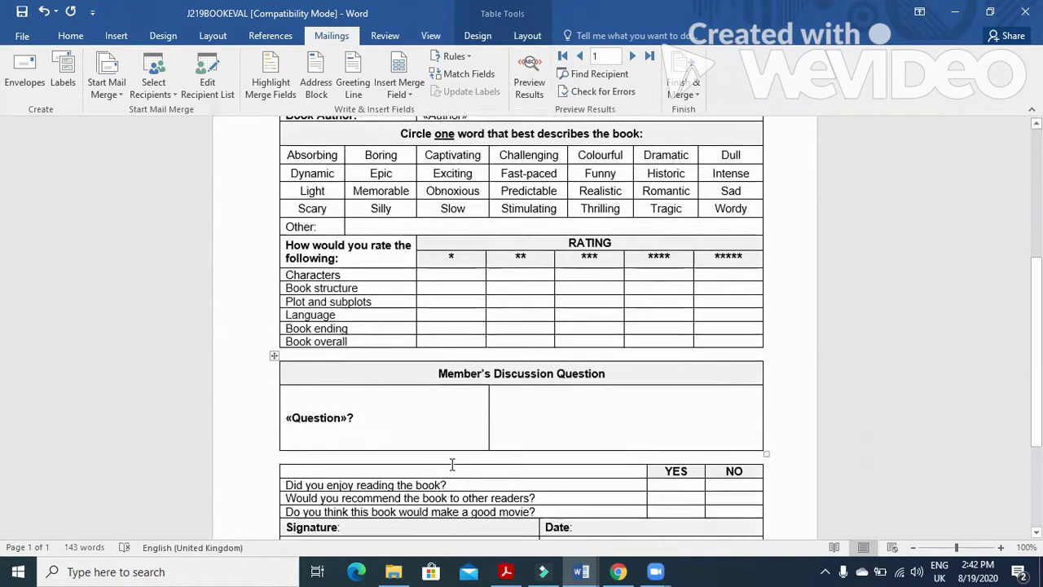
{"action": "scroll", "coordinate": [452, 464], "scroll_direction": "down", "scroll_amount": 5}
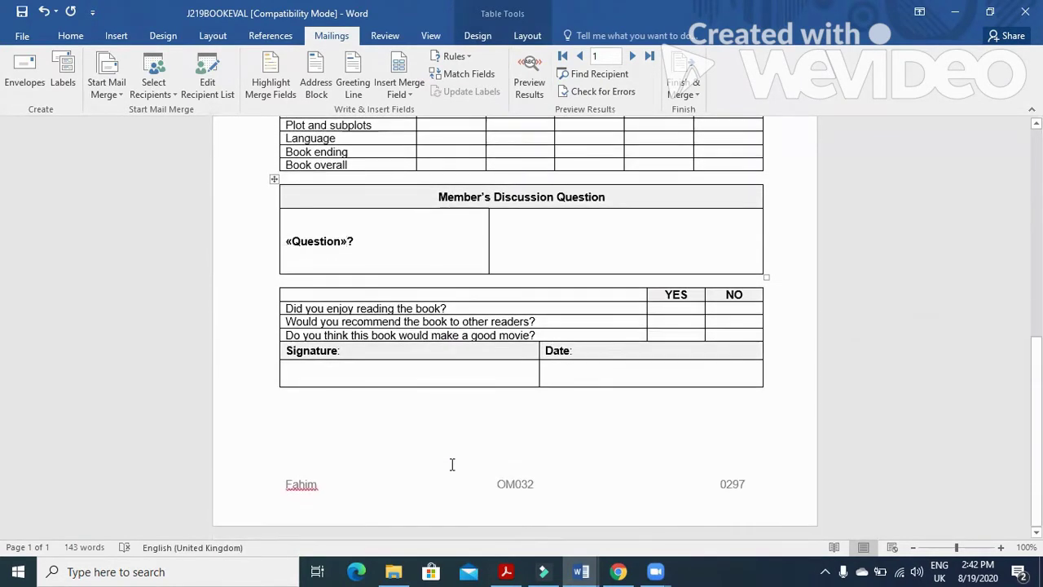
{"action": "left_click", "coordinate": [506, 571]}
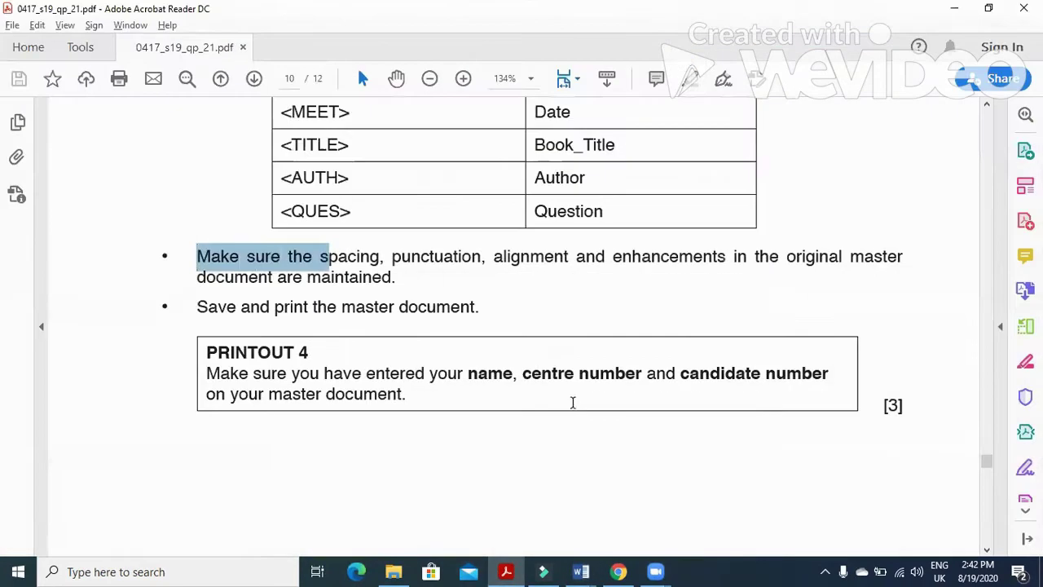
Step: Read question 31's filter criteria, Book Buzz club and Friday meeting day, in the exam paper
{"action": "scroll", "coordinate": [525, 403], "scroll_direction": "down", "scroll_amount": 1}
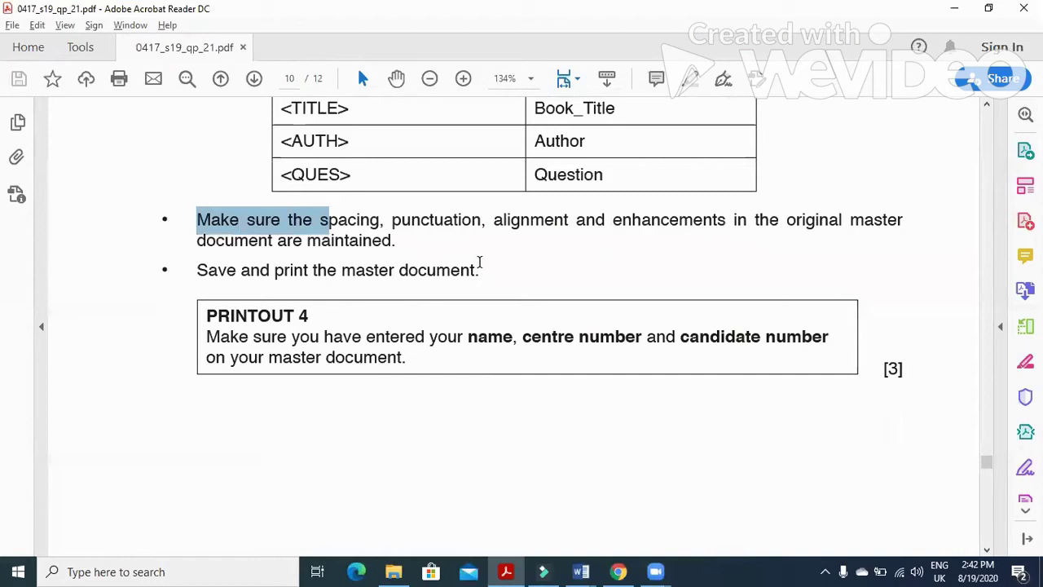
{"action": "left_click", "coordinate": [580, 571]}
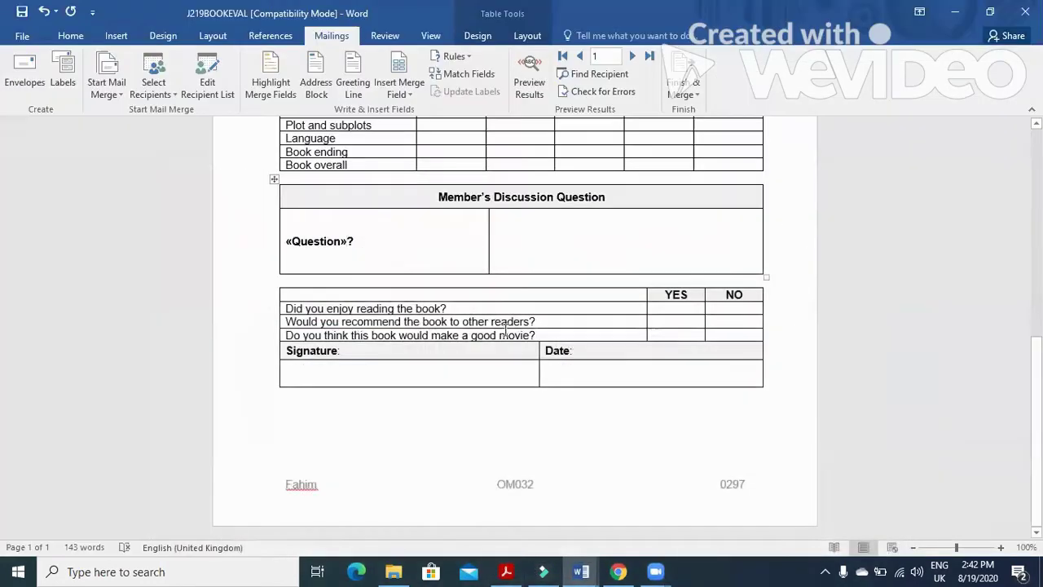
{"action": "scroll", "coordinate": [507, 329], "scroll_direction": "up", "scroll_amount": 10}
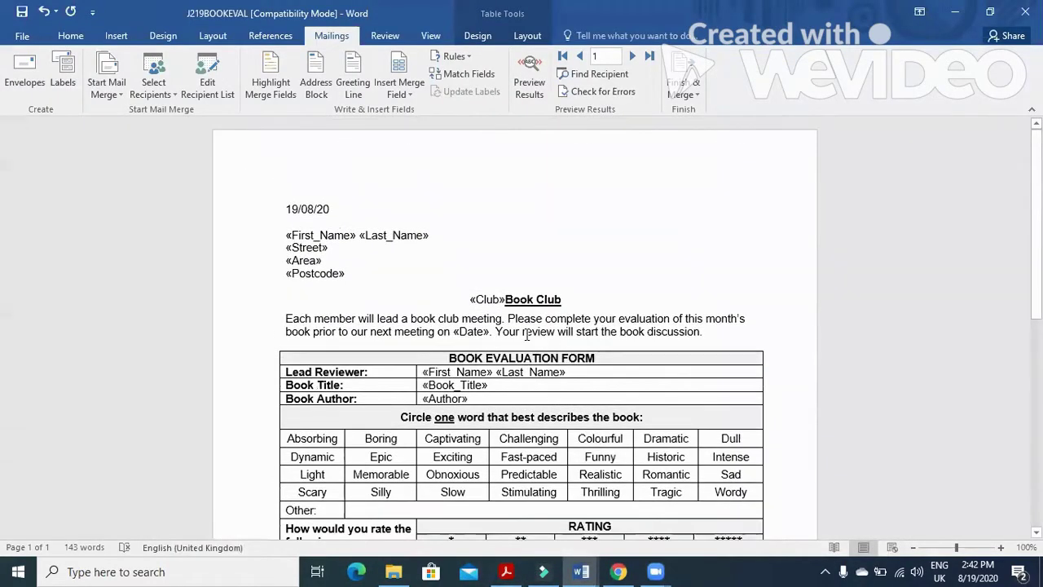
{"action": "left_click", "coordinate": [506, 571]}
{"action": "scroll", "coordinate": [516, 415], "scroll_direction": "down", "scroll_amount": 5}
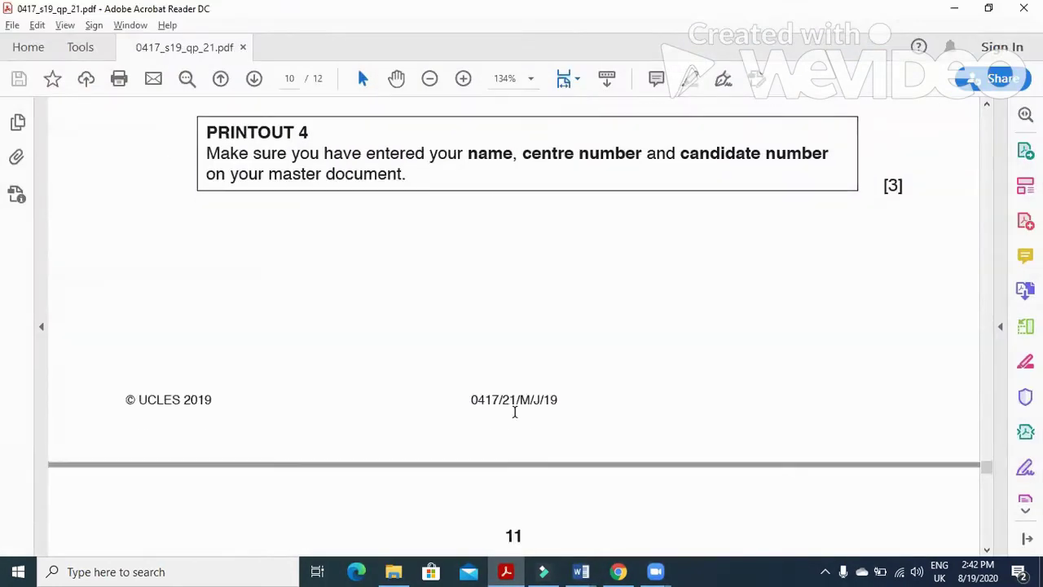
{"action": "scroll", "coordinate": [516, 419], "scroll_direction": "down", "scroll_amount": 3}
{"action": "left_click_drag", "start_coordinate": [195, 246], "coordinate": [551, 262]}
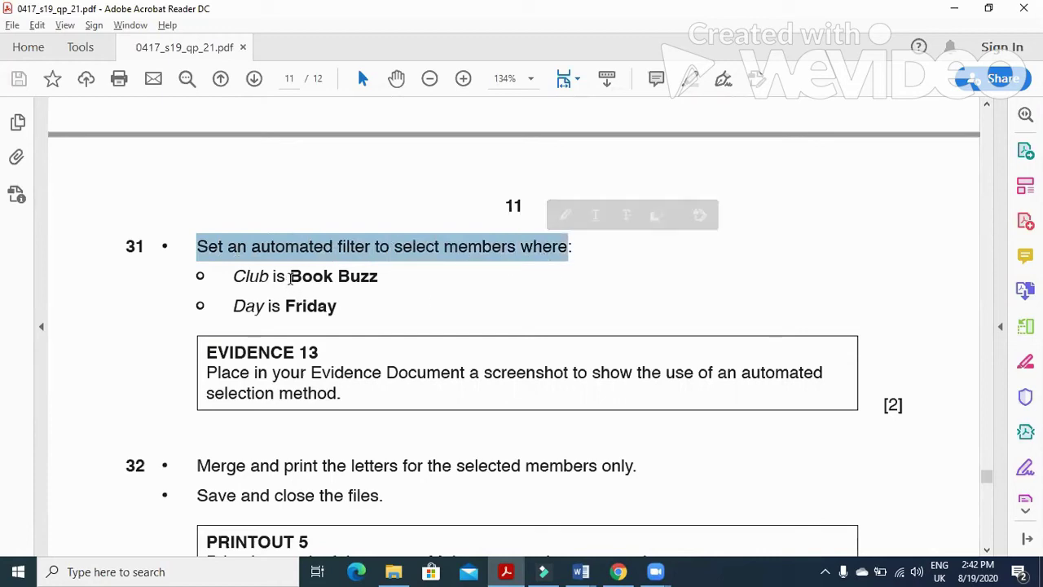
{"action": "left_click", "coordinate": [290, 278]}
{"action": "left_click_drag", "start_coordinate": [290, 278], "coordinate": [377, 278]}
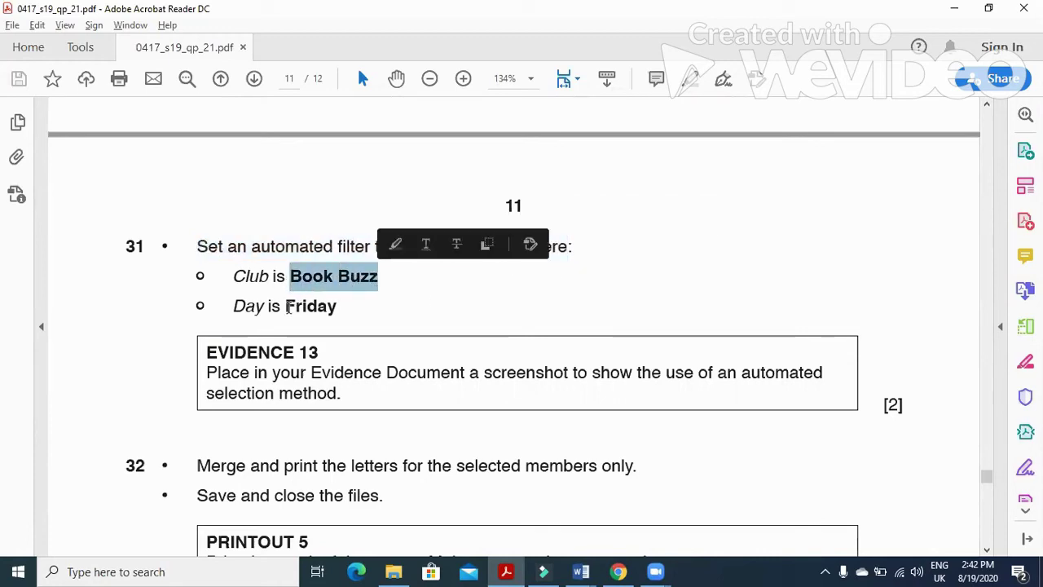
{"action": "double_click", "coordinate": [302, 307]}
{"action": "left_click", "coordinate": [581, 571]}
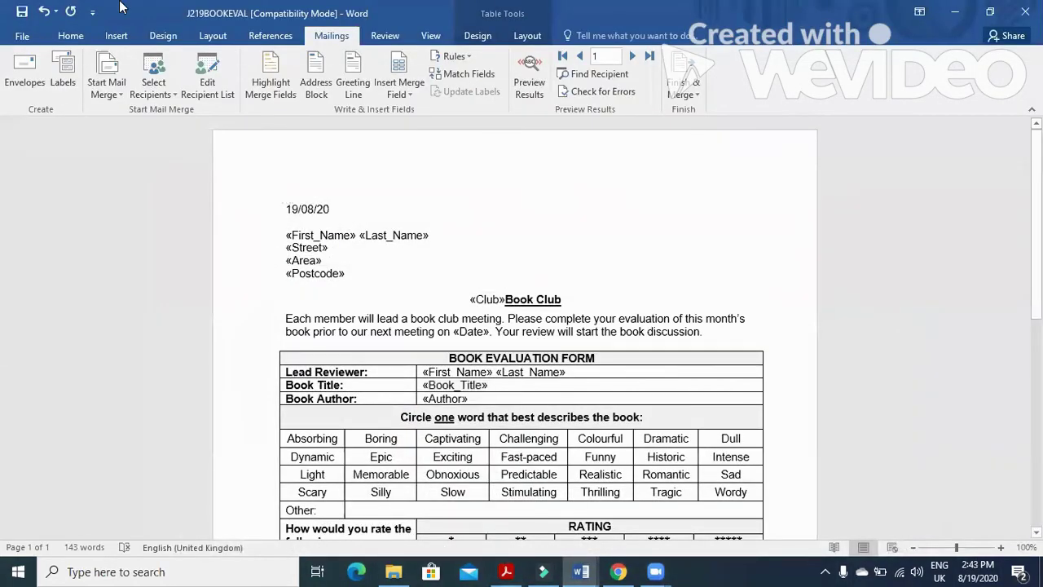
Step: Filter the recipients to Club = Book Buzz and Day = Friday, leaving three records
{"action": "left_click", "coordinate": [216, 93]}
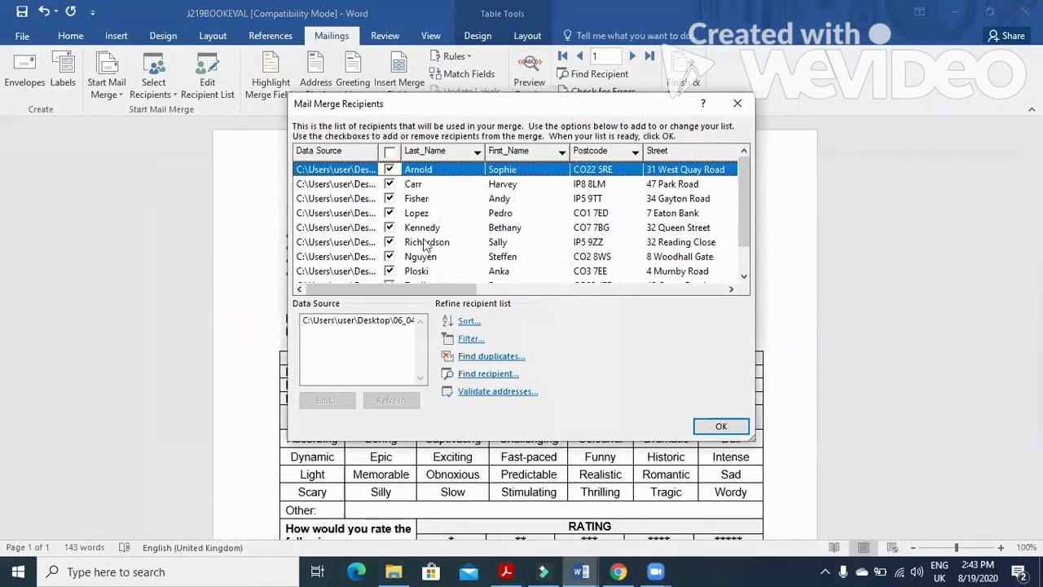
{"action": "left_click_drag", "start_coordinate": [419, 292], "coordinate": [611, 297]}
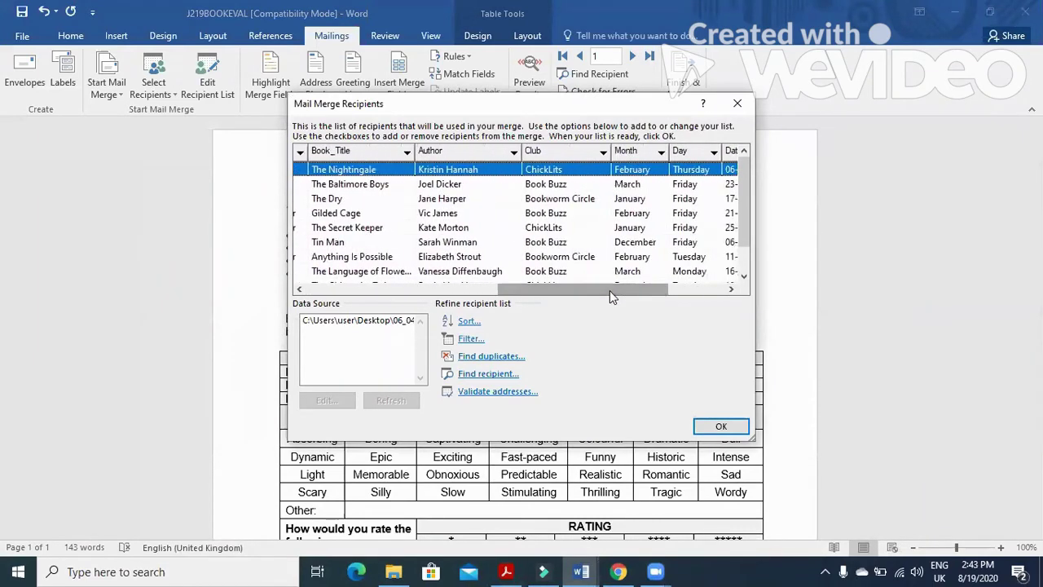
{"action": "left_click", "coordinate": [603, 152]}
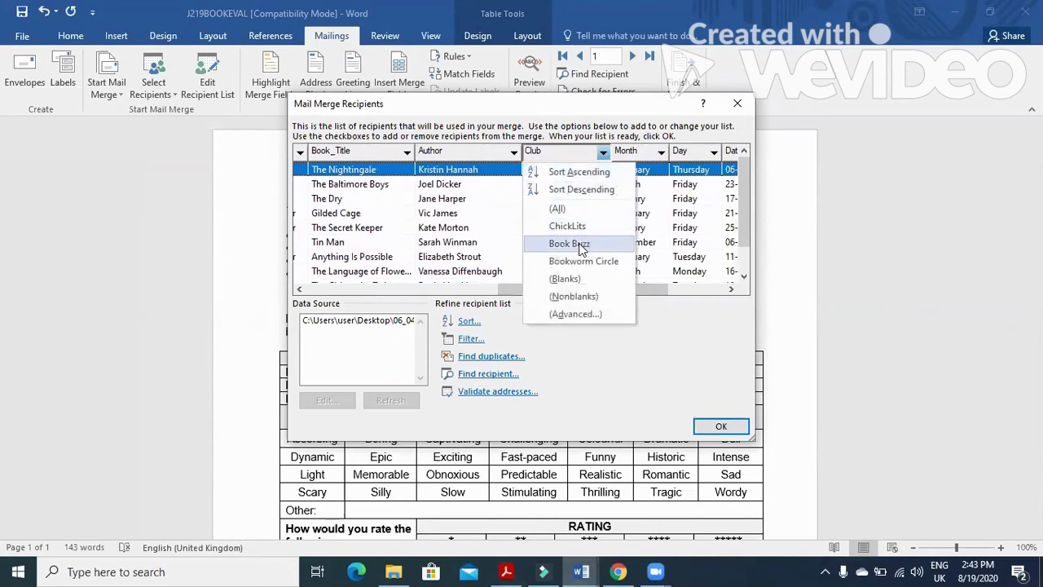
{"action": "left_click", "coordinate": [569, 244]}
{"action": "left_click", "coordinate": [714, 151]}
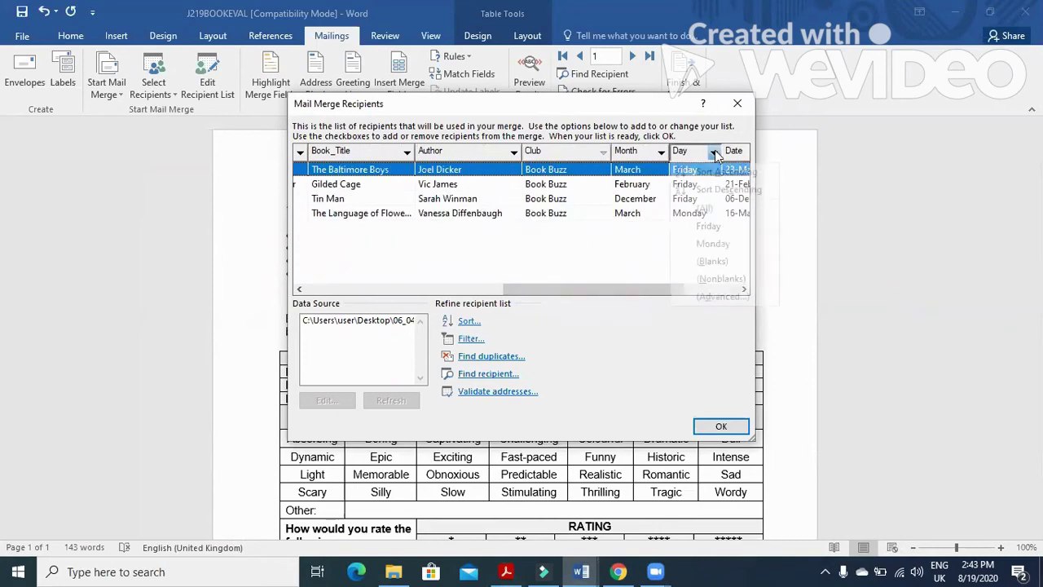
{"action": "left_click", "coordinate": [703, 223]}
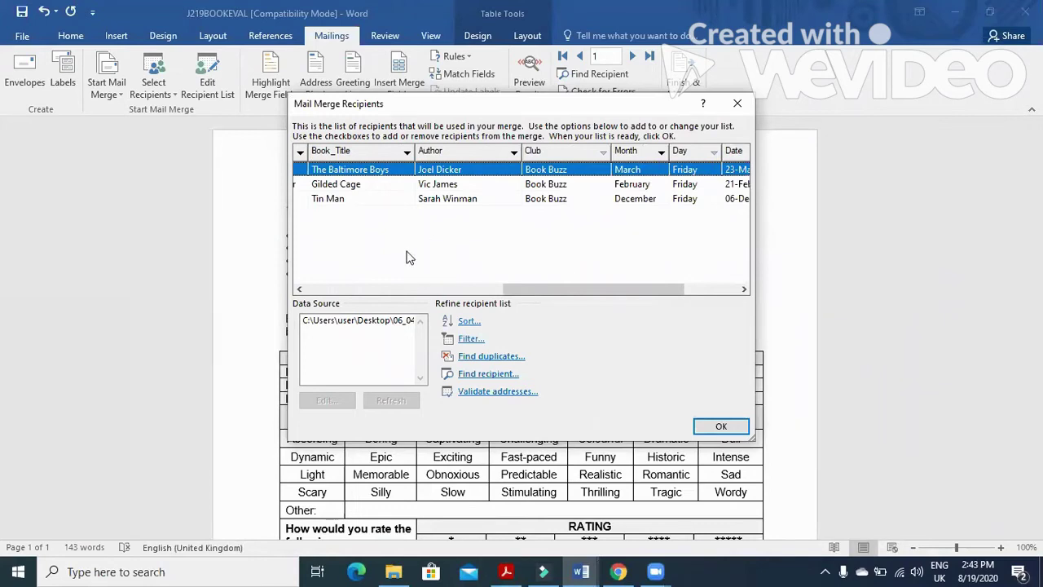
{"action": "left_click", "coordinate": [469, 339]}
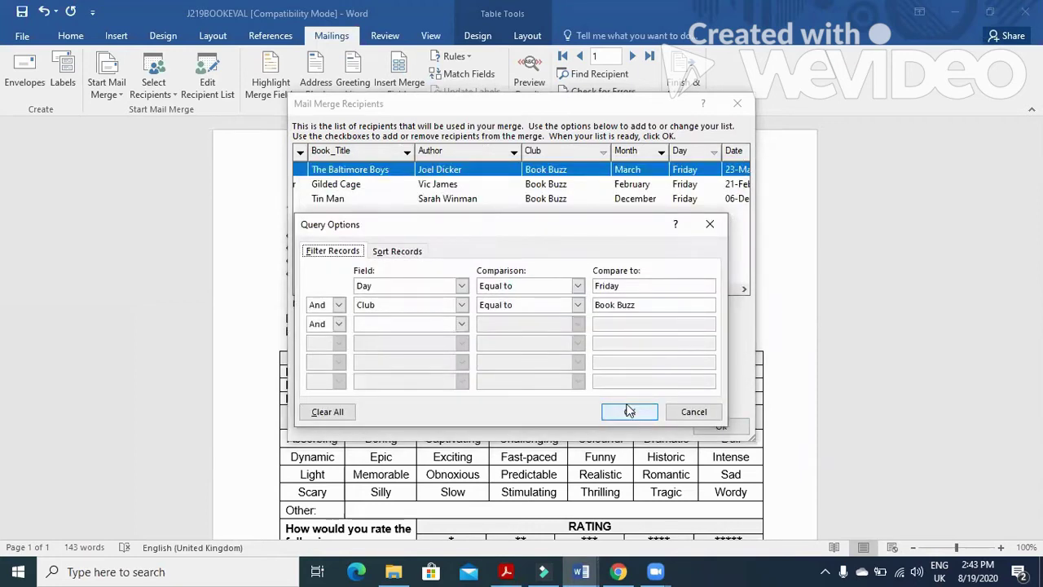
{"action": "left_click", "coordinate": [626, 412]}
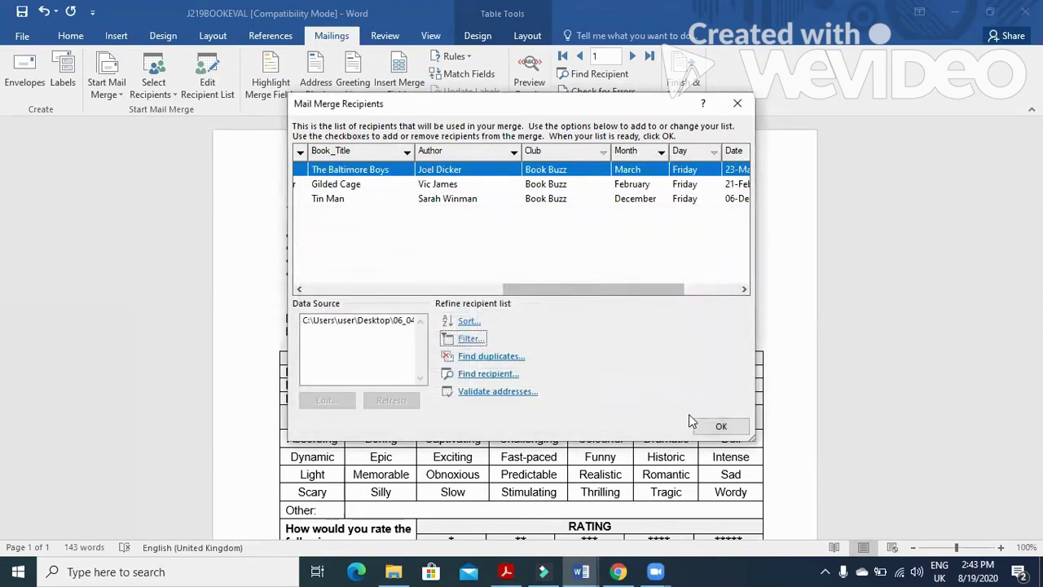
{"action": "left_click", "coordinate": [718, 425]}
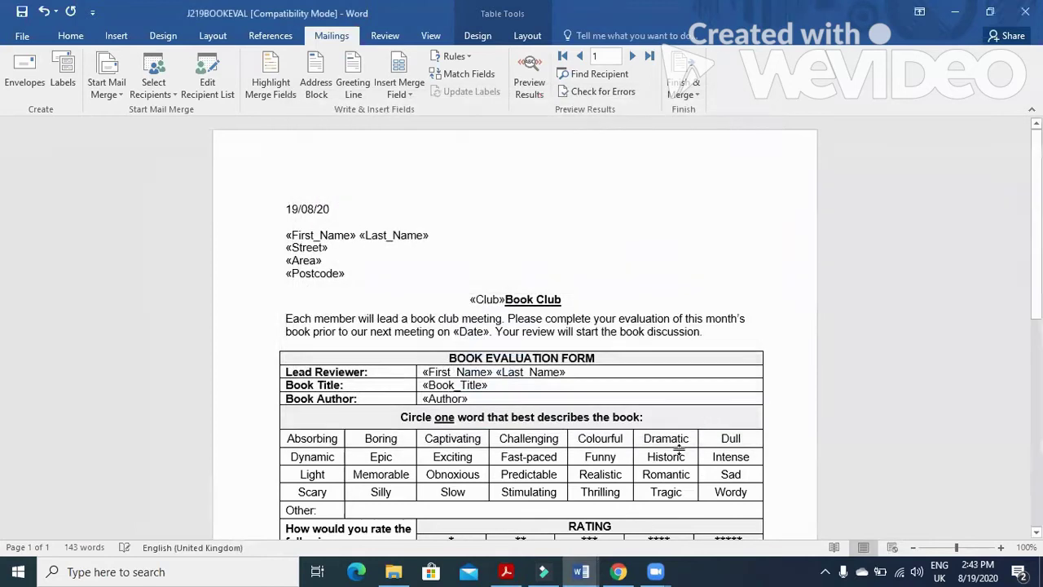
{"action": "left_click", "coordinate": [506, 572]}
Step: Select the Evidence 13 instruction in the exam paper and return to the J219BOOKEVAL letter
{"action": "mouse_move", "coordinate": [205, 372]}
{"action": "left_mouse_down"}
{"action": "mouse_move", "coordinate": [739, 377]}
{"action": "mouse_move", "coordinate": [819, 392]}
{"action": "left_mouse_up"}
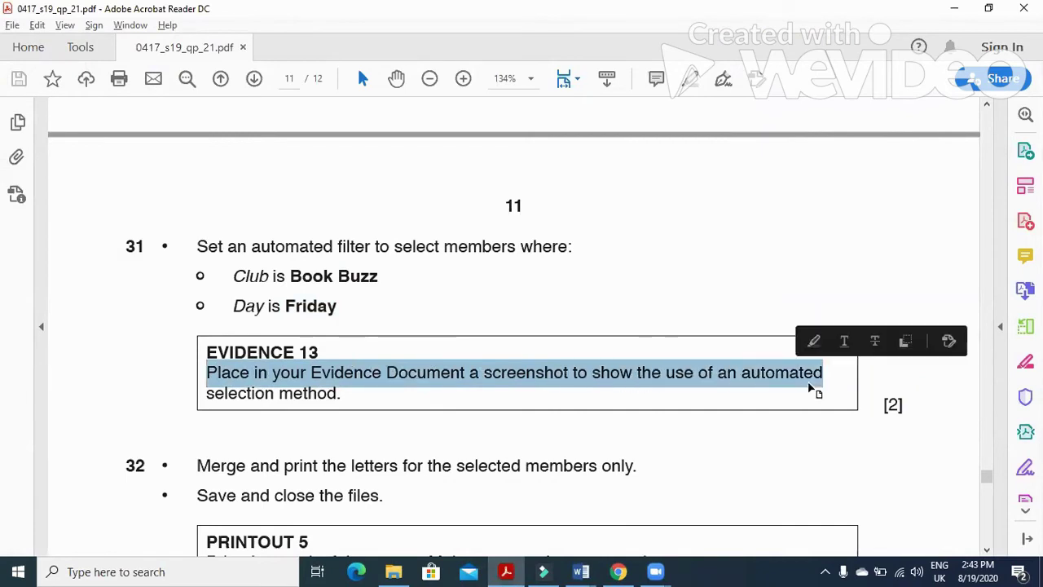
{"action": "left_click", "coordinate": [581, 571]}
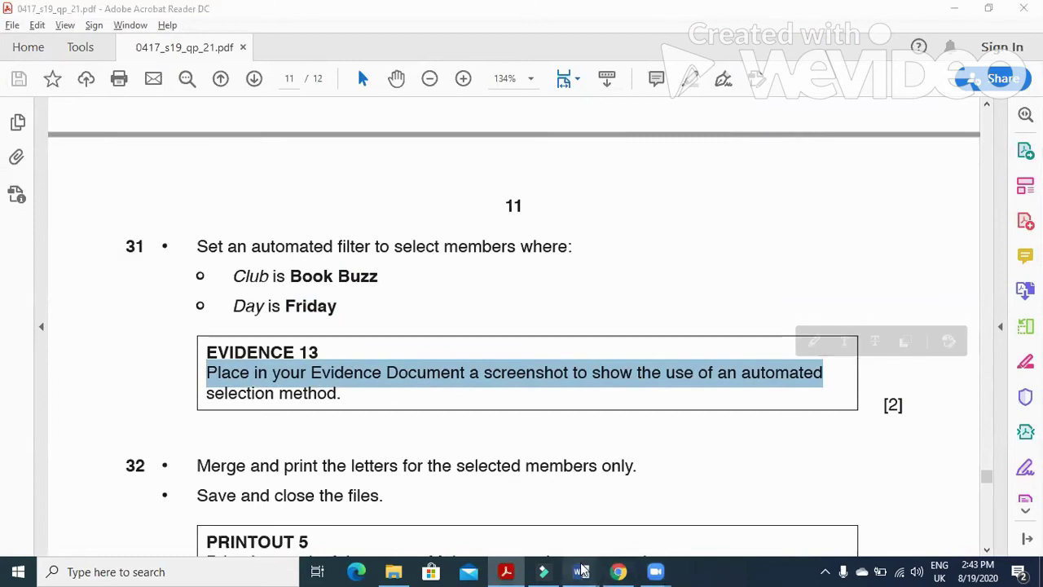
{"action": "left_click", "coordinate": [599, 519]}
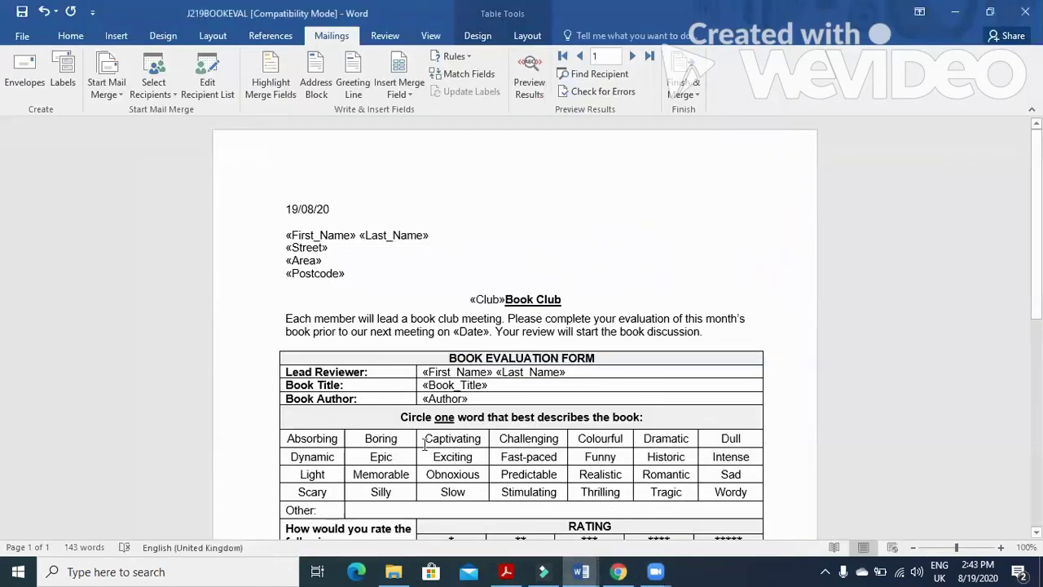
Step: Paste the recipient filter screenshot below Step 22 in J219EVIDENCE0297
{"action": "left_click", "coordinate": [581, 572]}
{"action": "left_click", "coordinate": [494, 501]}
{"action": "scroll", "coordinate": [415, 377], "scroll_direction": "down", "scroll_amount": 3}
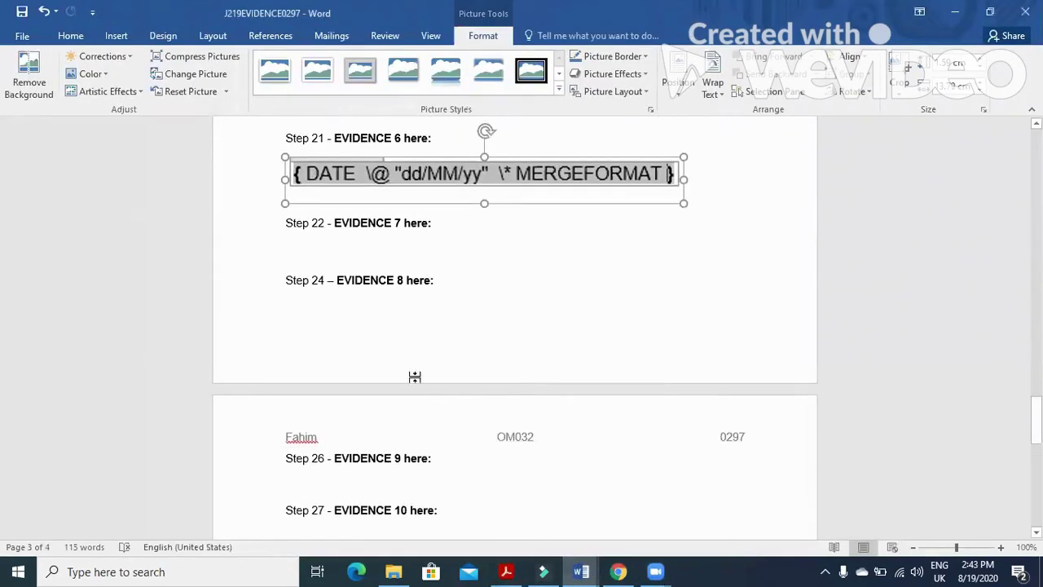
{"action": "left_click", "coordinate": [330, 235]}
{"action": "left_click", "coordinate": [18, 67]}
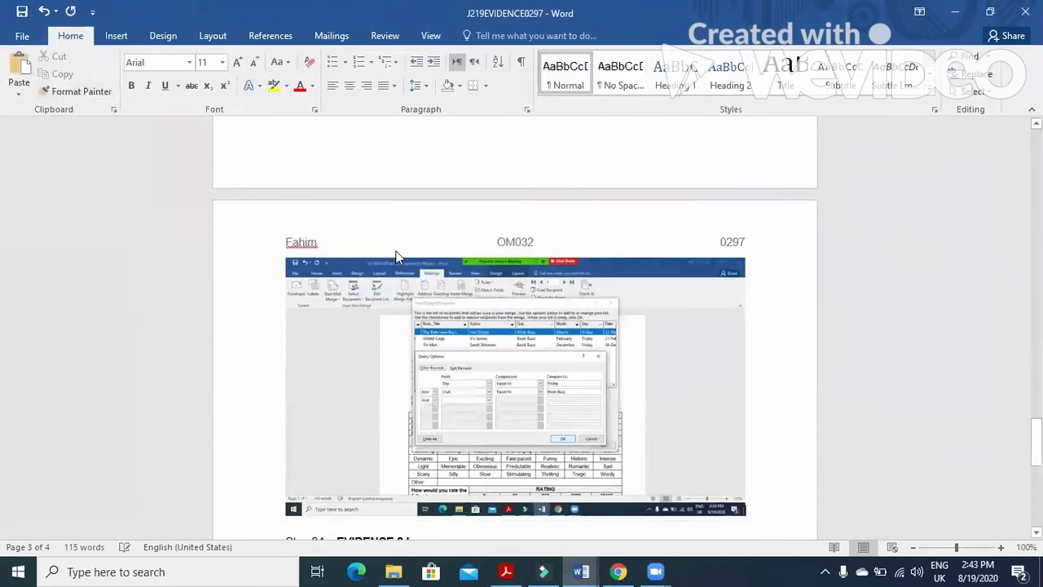
{"action": "left_click", "coordinate": [491, 316]}
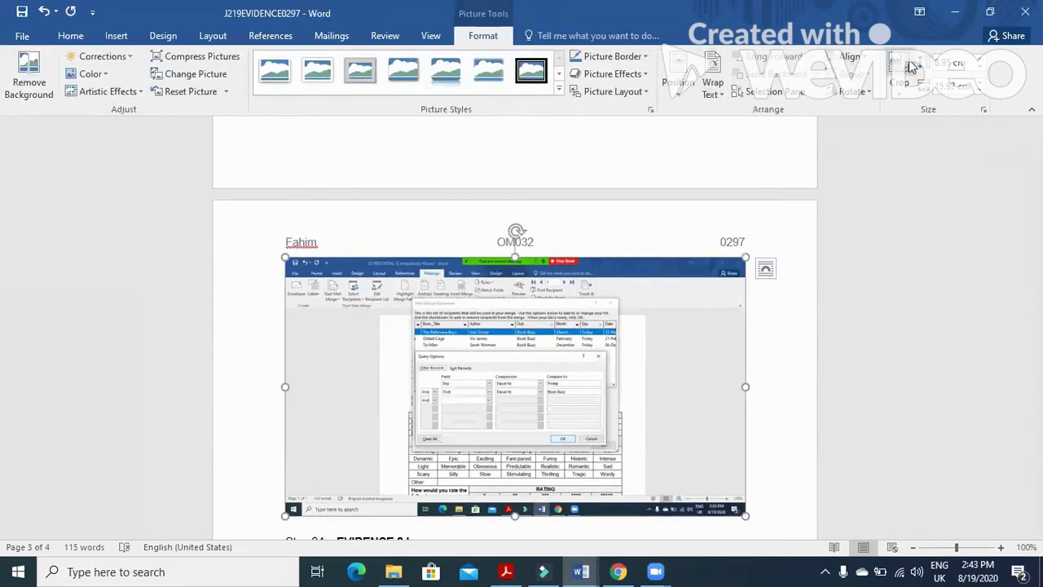
Step: Crop the screenshot to the Friday/Book Buzz filter and enlarge it
{"action": "left_click", "coordinate": [905, 68]}
{"action": "left_click_drag", "start_coordinate": [738, 511], "coordinate": [625, 462]}
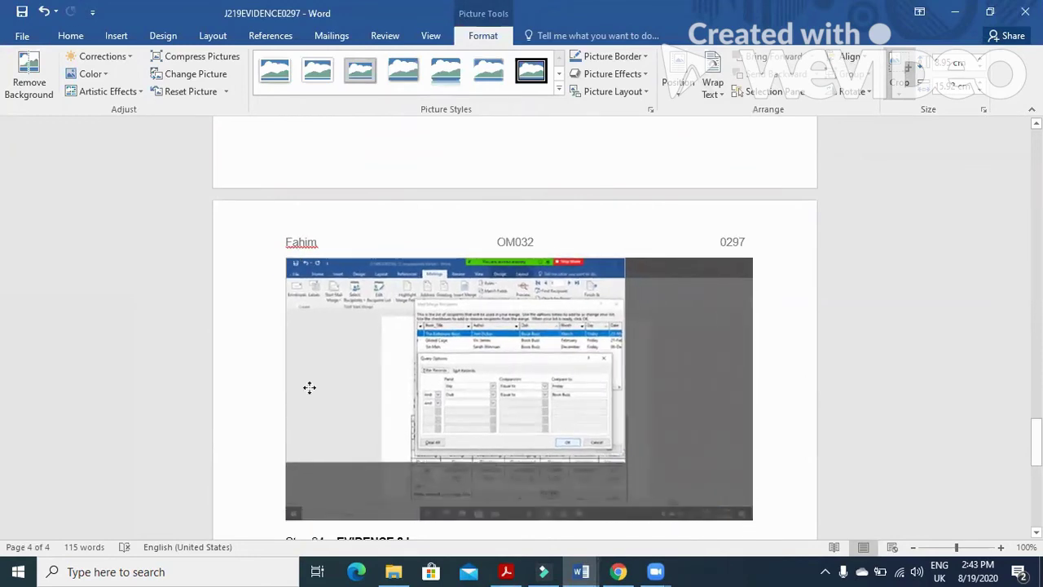
{"action": "left_click_drag", "start_coordinate": [310, 387], "coordinate": [310, 387]}
{"action": "left_click_drag", "start_coordinate": [319, 269], "coordinate": [415, 296]}
{"action": "left_click", "coordinate": [714, 283]}
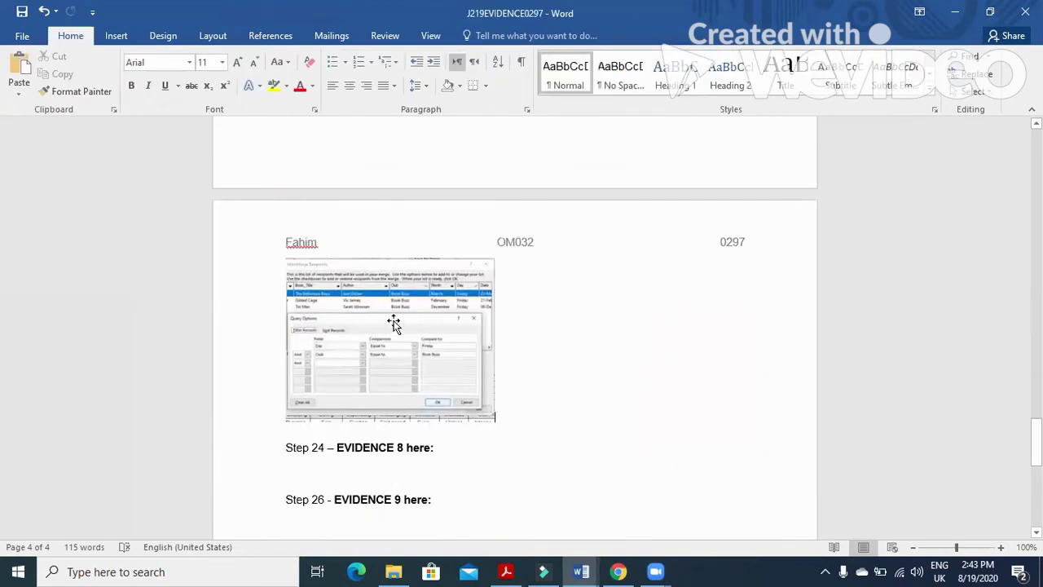
{"action": "left_click", "coordinate": [485, 415]}
{"action": "left_click_drag", "start_coordinate": [496, 421], "coordinate": [621, 469]}
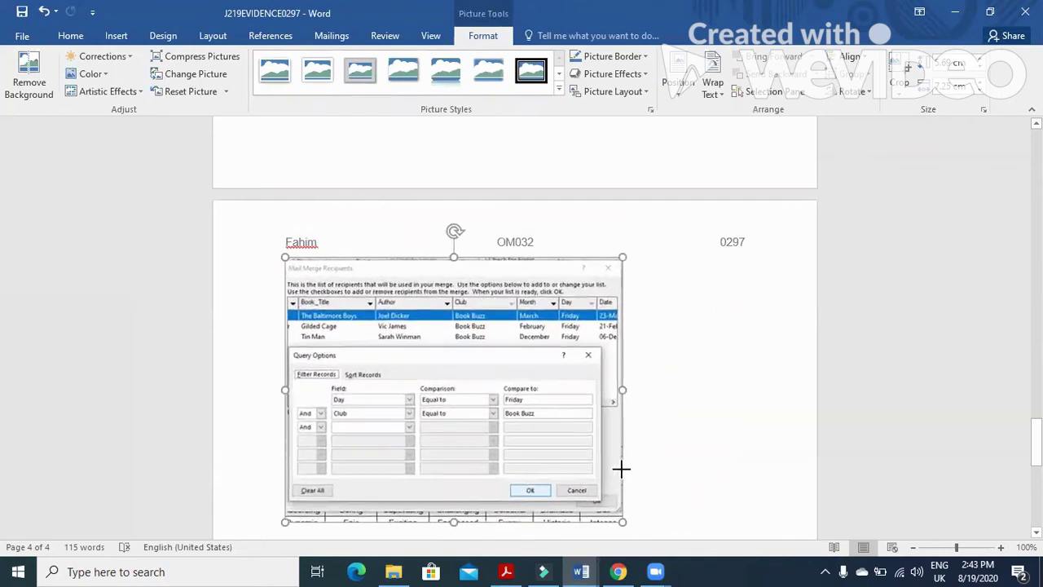
Step: Read the merge-and-print instruction in the exam paper, then return to J219BOOKEVAL
{"action": "left_click", "coordinate": [506, 571]}
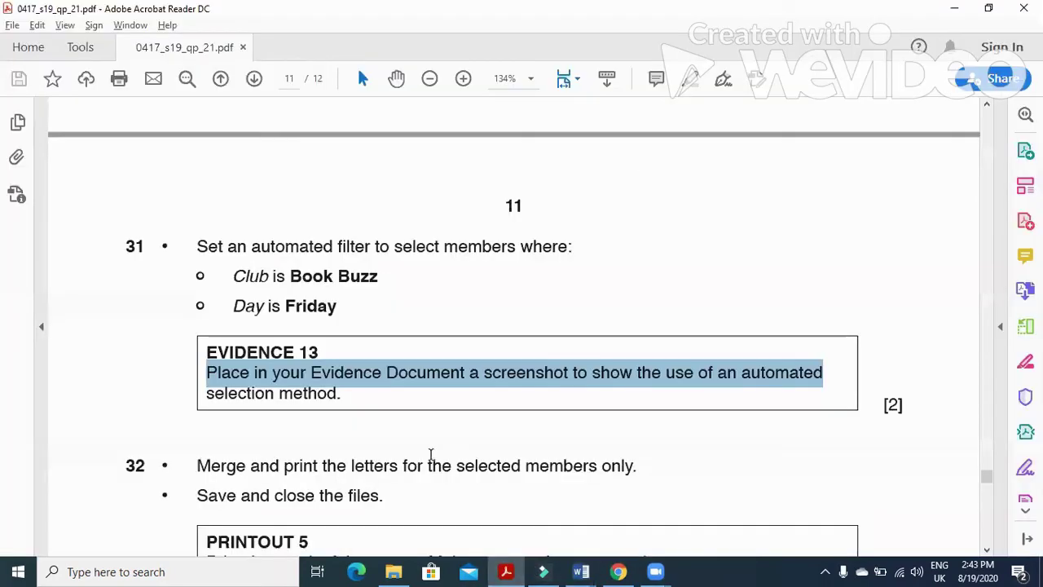
{"action": "scroll", "coordinate": [426, 447], "scroll_direction": "down", "scroll_amount": 3}
{"action": "scroll", "coordinate": [426, 447], "scroll_direction": "down", "scroll_amount": 2}
{"action": "left_click_drag", "start_coordinate": [186, 242], "coordinate": [657, 258]}
{"action": "key", "text": "alt+Tab"}
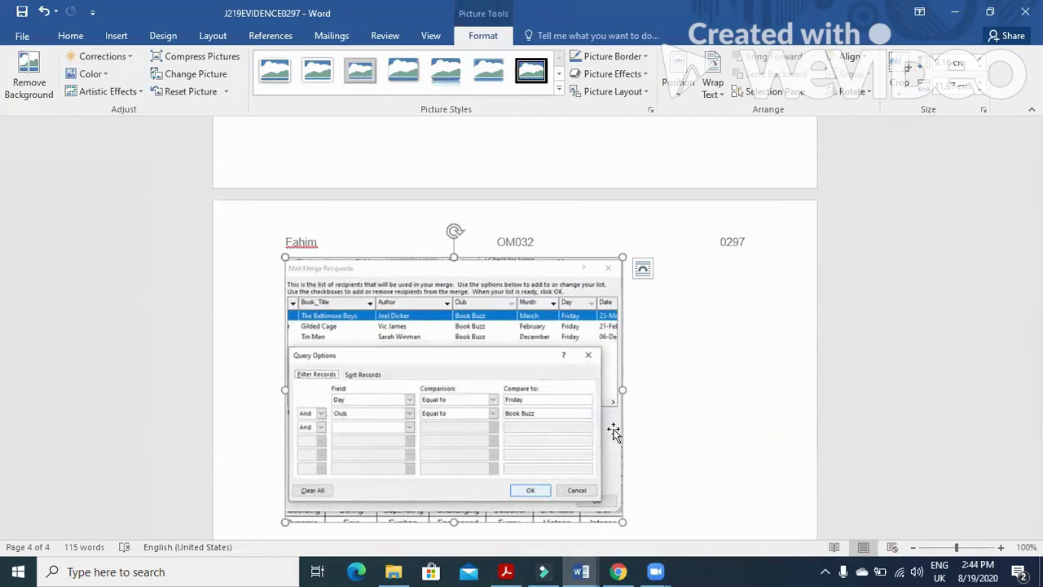
{"action": "mouse_move", "coordinate": [596, 570]}
{"action": "left_click", "coordinate": [612, 528]}
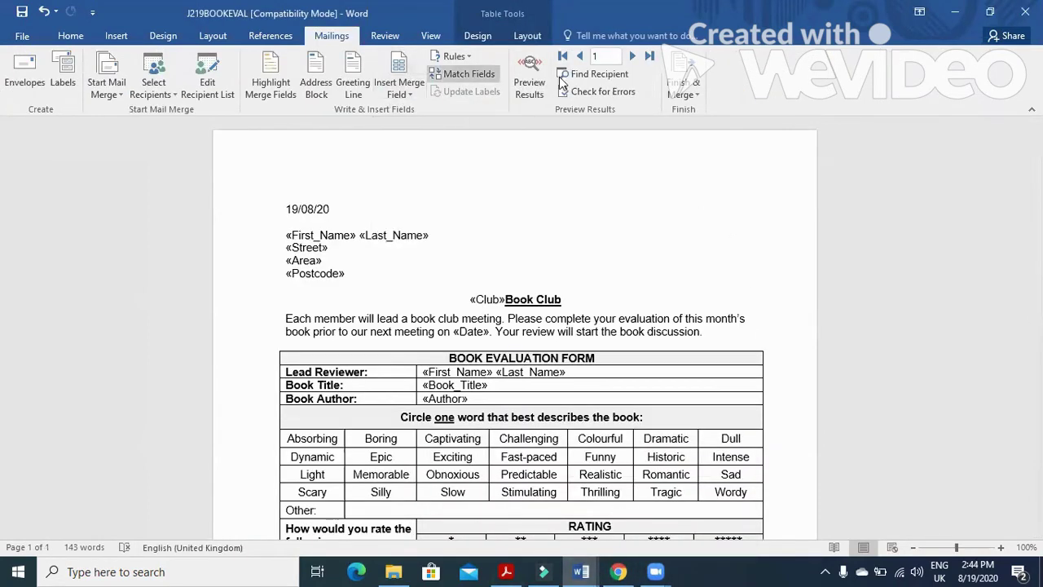
Step: Merge all filtered records into individual letters in Letters1 and review its three pages
{"action": "left_click", "coordinate": [701, 98]}
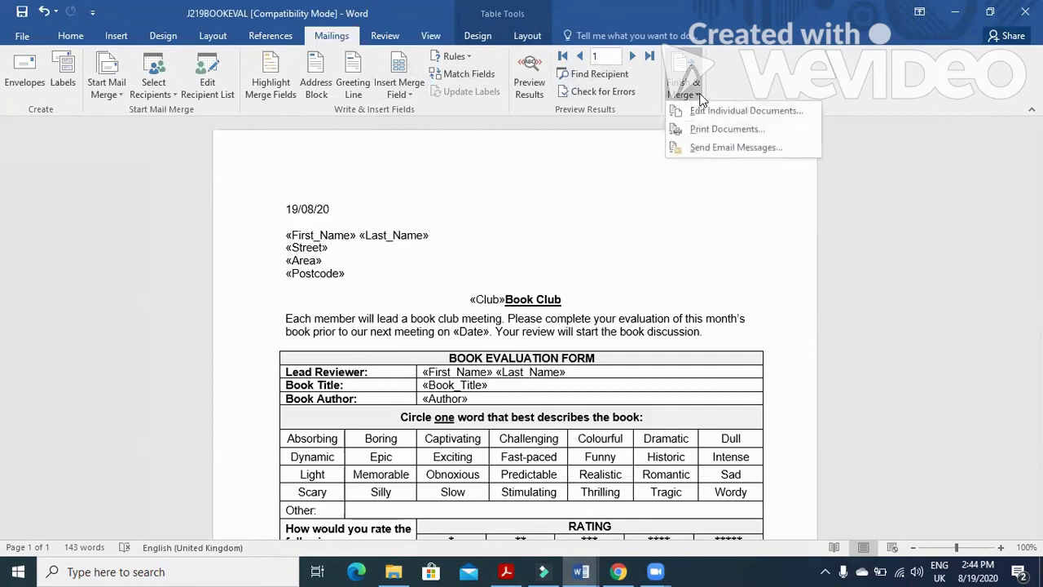
{"action": "left_click", "coordinate": [764, 112]}
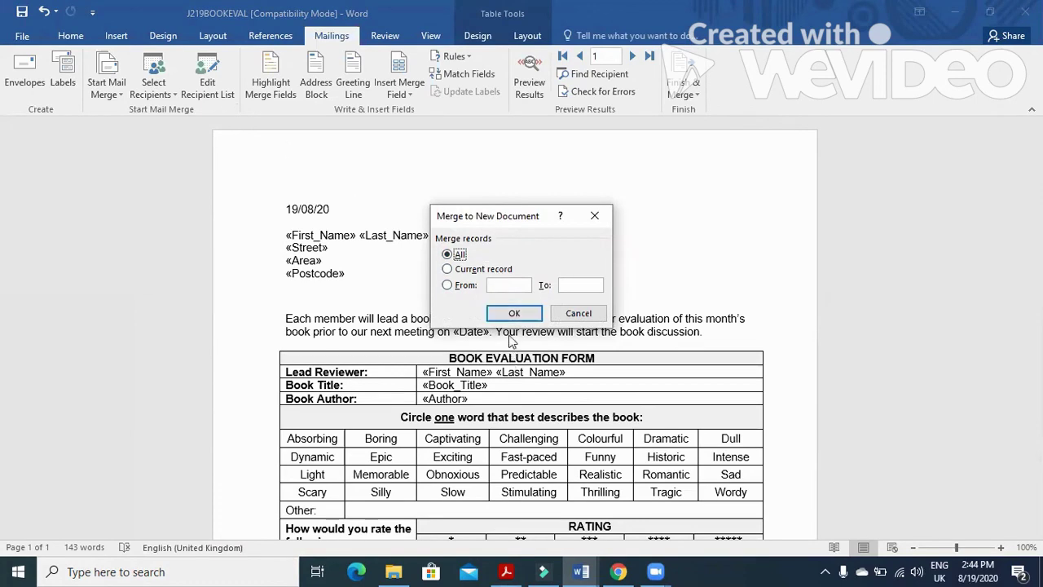
{"action": "left_click", "coordinate": [513, 314]}
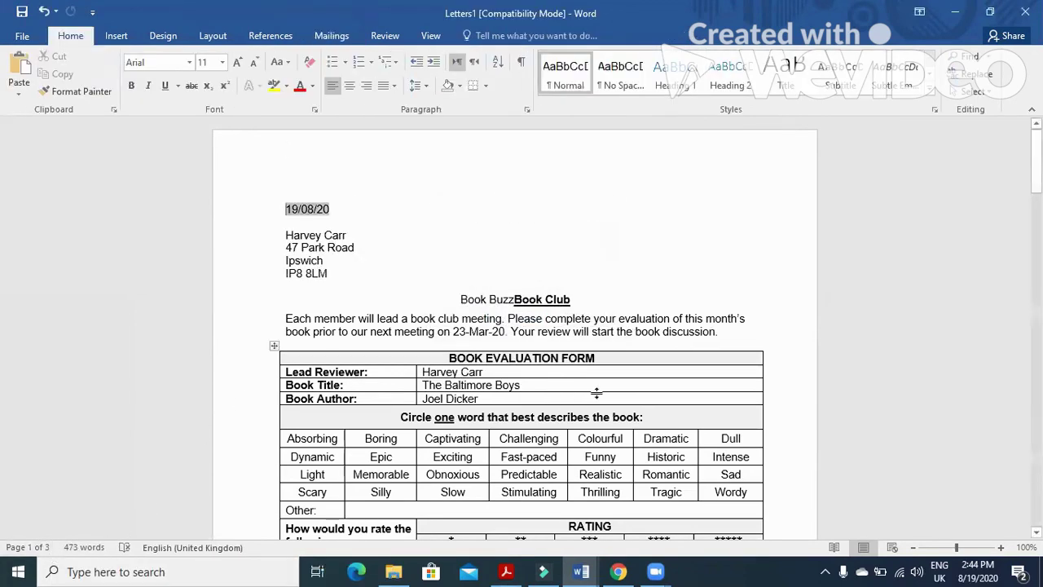
{"action": "scroll", "coordinate": [573, 418], "scroll_direction": "down", "scroll_amount": 10}
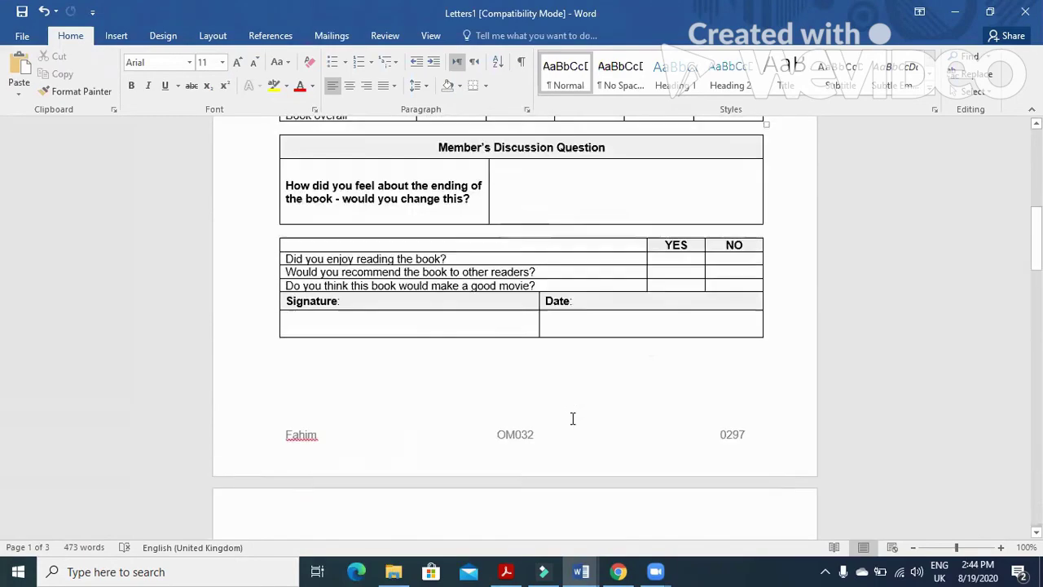
{"action": "scroll", "coordinate": [573, 418], "scroll_direction": "down", "scroll_amount": 10}
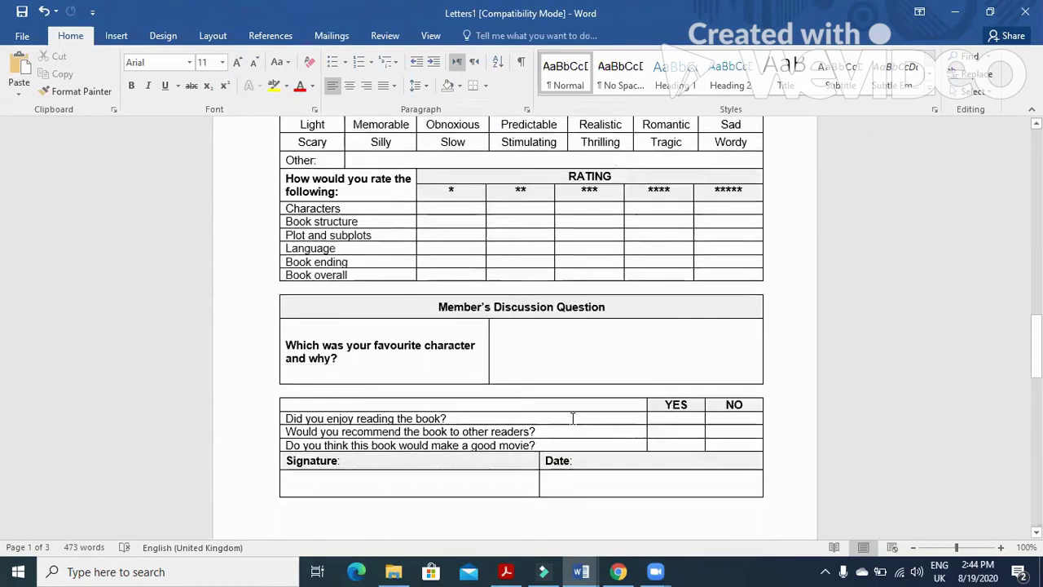
{"action": "scroll", "coordinate": [573, 418], "scroll_direction": "down", "scroll_amount": 8}
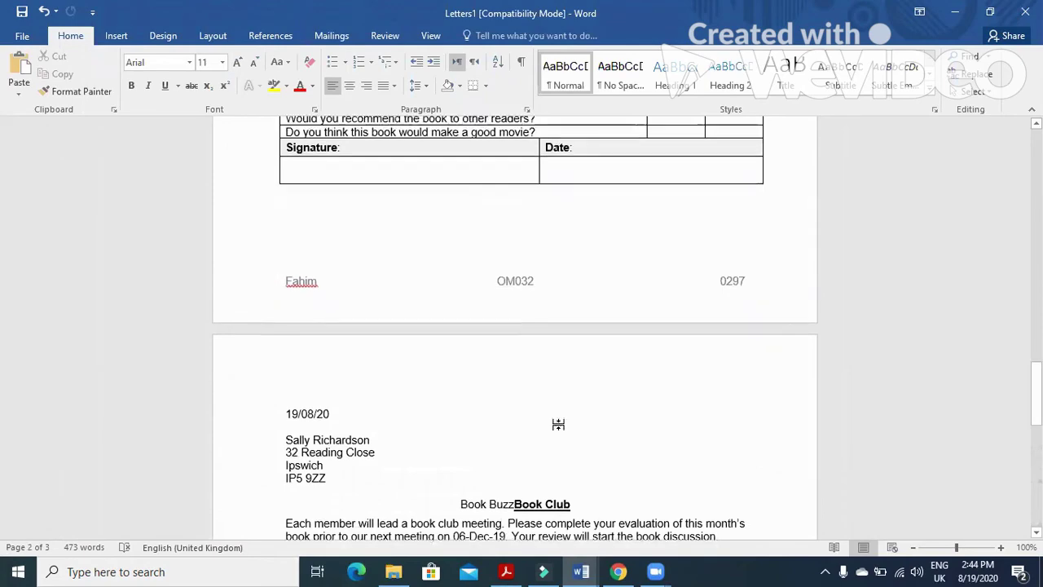
{"action": "scroll", "coordinate": [558, 423], "scroll_direction": "up", "scroll_amount": 12}
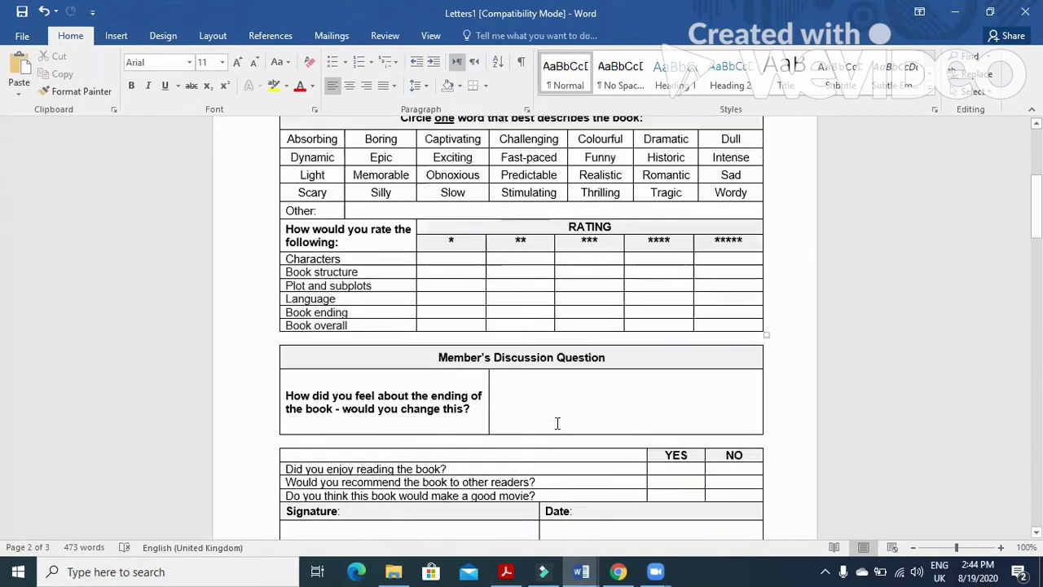
{"action": "scroll", "coordinate": [558, 423], "scroll_direction": "up", "scroll_amount": 1}
{"action": "left_click", "coordinate": [505, 571]}
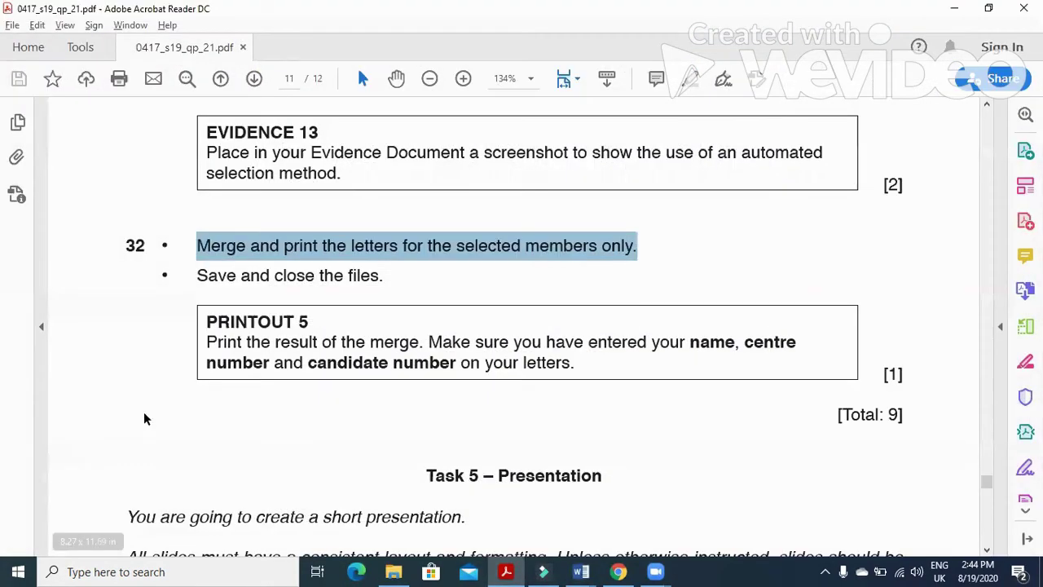